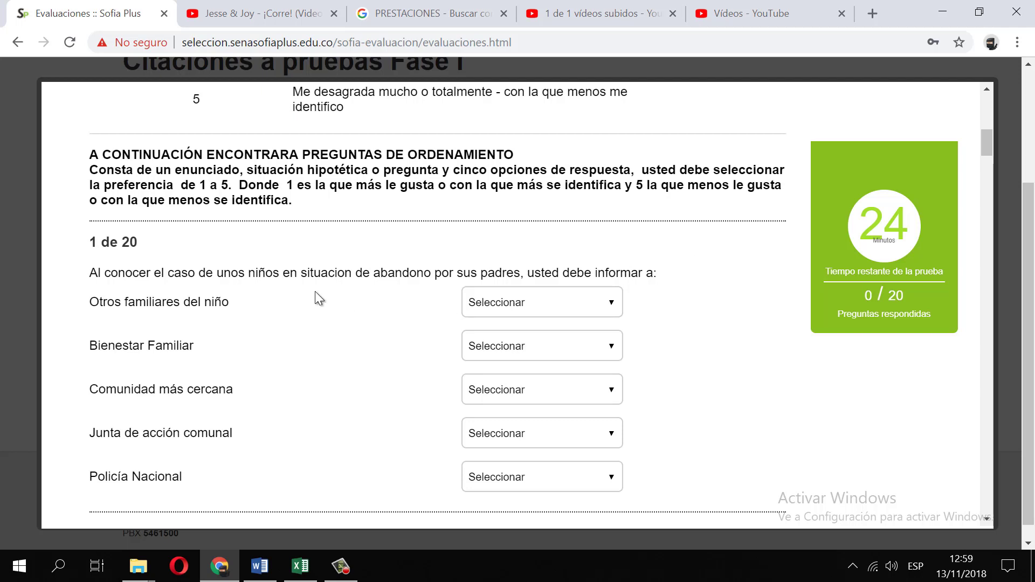
- In question 1, rank Bienestar Familiar 1, Junta de acción comunal 2, Otros familiares del niño 3, Policía Nacional 4 and Comunidad más cercana 5
left_click(517, 354)
left_click(480, 376)
left_click(495, 303)
left_click(484, 345)
left_click(478, 434)
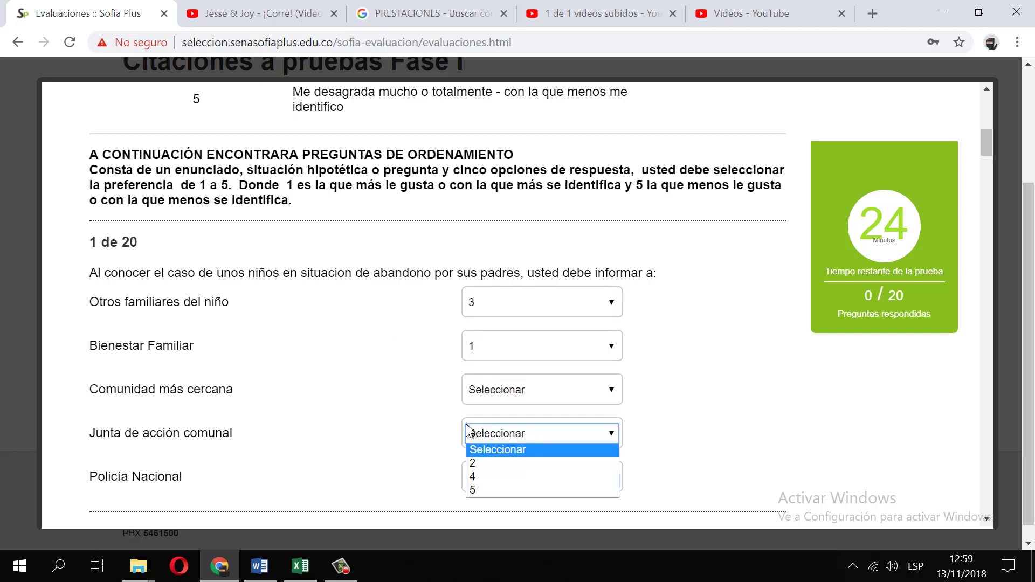
left_click(480, 437)
left_click(480, 437)
left_click(480, 462)
left_click(489, 391)
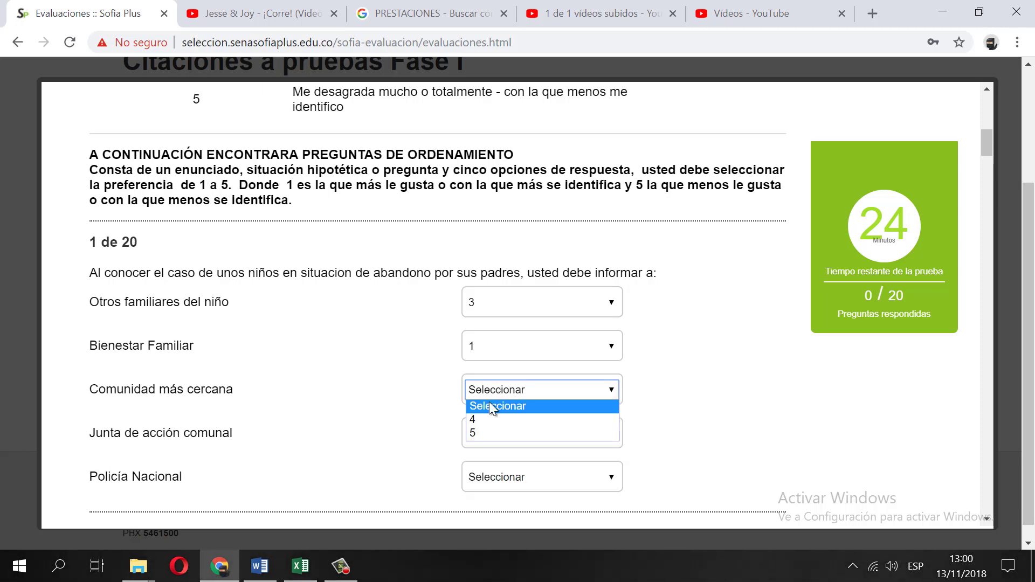
left_click(484, 429)
left_click(484, 477)
left_click(486, 509)
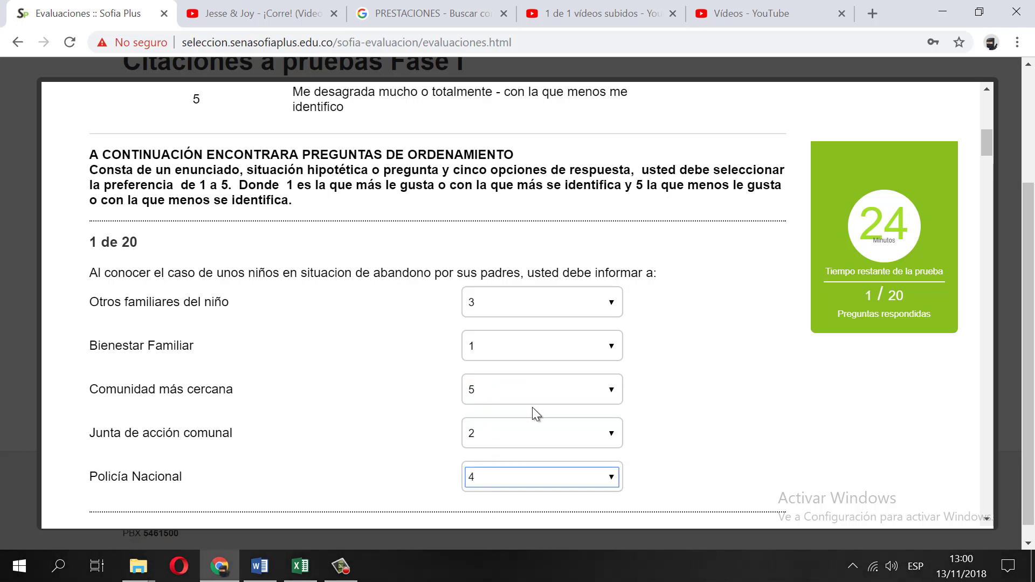
- Swap two rankings in question 1, setting Policía Nacional to 2 and Junta de acción comunal to 4
scroll(555, 389, "down", 3)
scroll(601, 350, "up", 1)
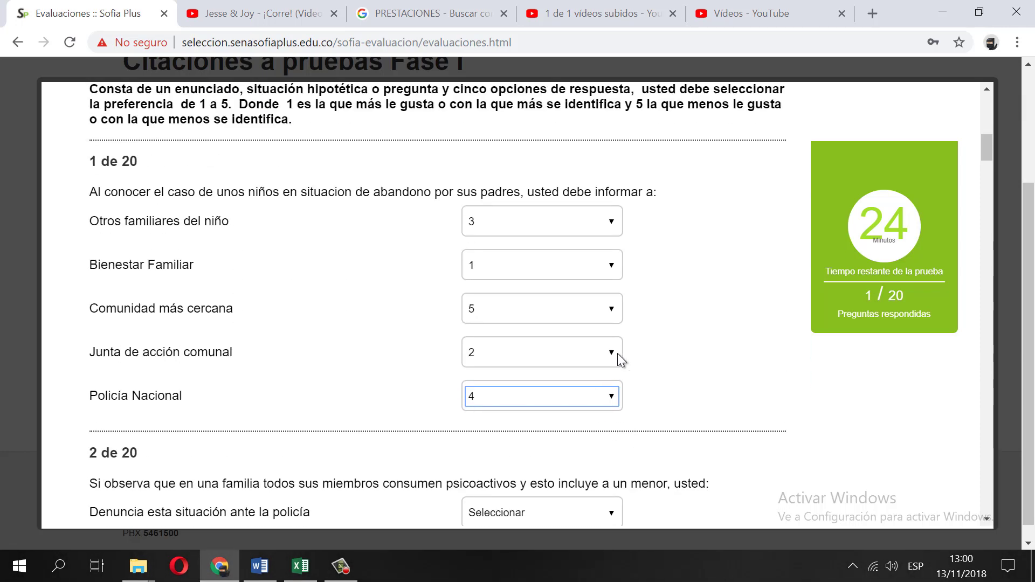
scroll(617, 354, "down", 2)
scroll(617, 354, "up", 1)
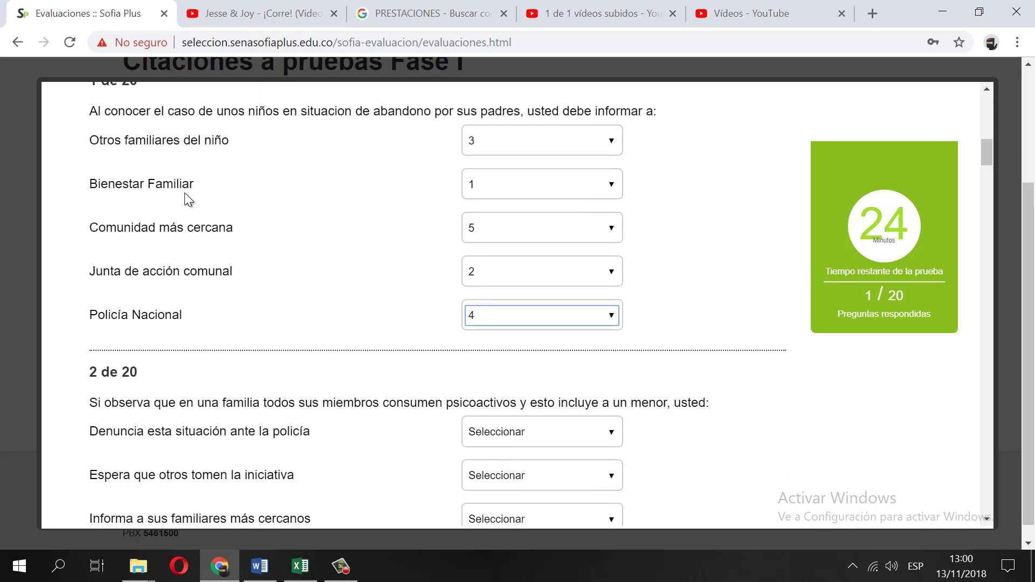
left_click(489, 278)
left_click(489, 289)
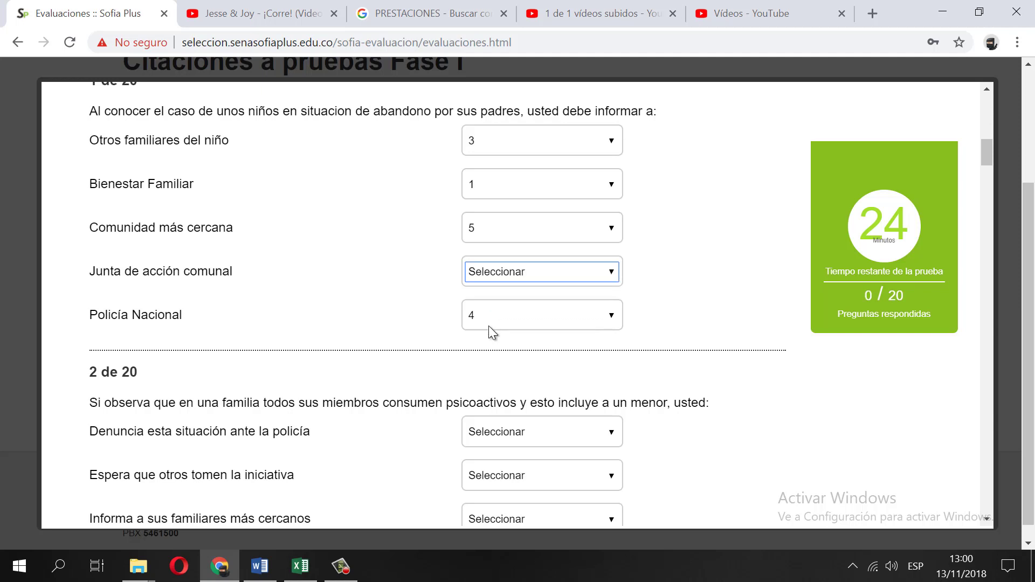
left_click(488, 323)
left_click(488, 345)
left_click(492, 274)
left_click(484, 300)
- In question 2, rank notifying Bienestar Familiar 1, reporting to the police 2, informing close relatives 3, waiting for others 4 and asking neighbours 5
scroll(749, 259, "down", 3)
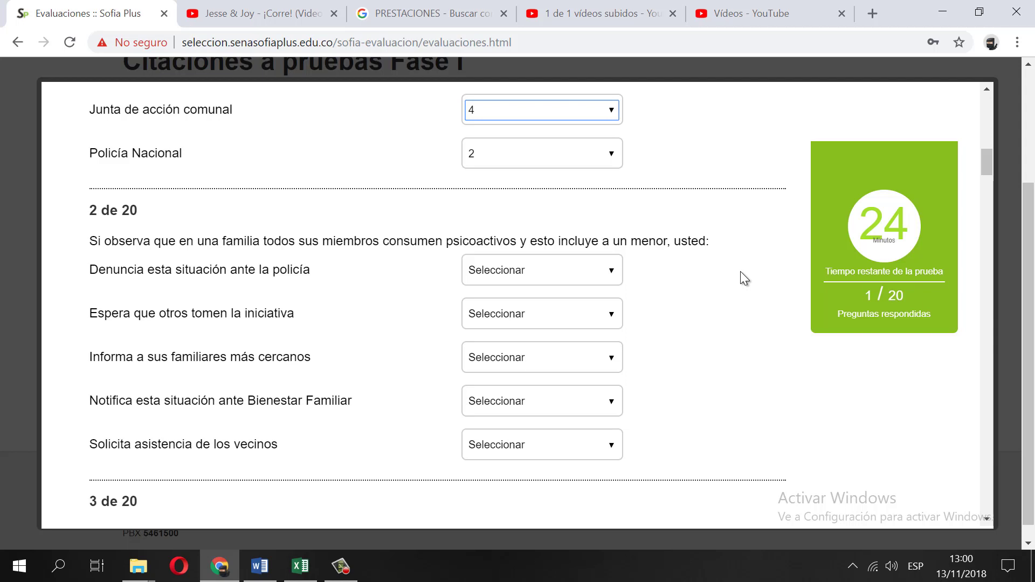
left_click(512, 409)
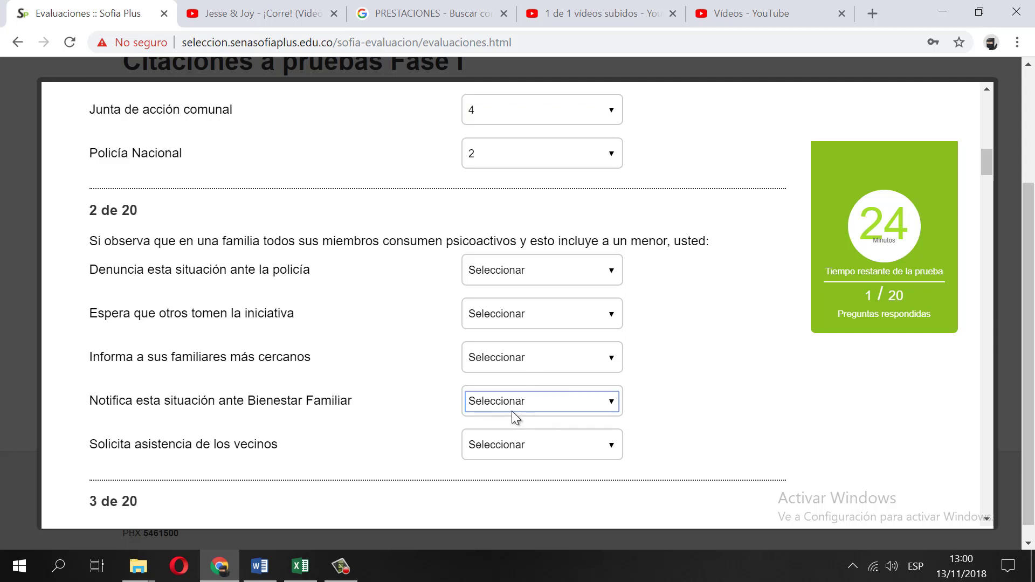
left_click(486, 431)
left_click(506, 274)
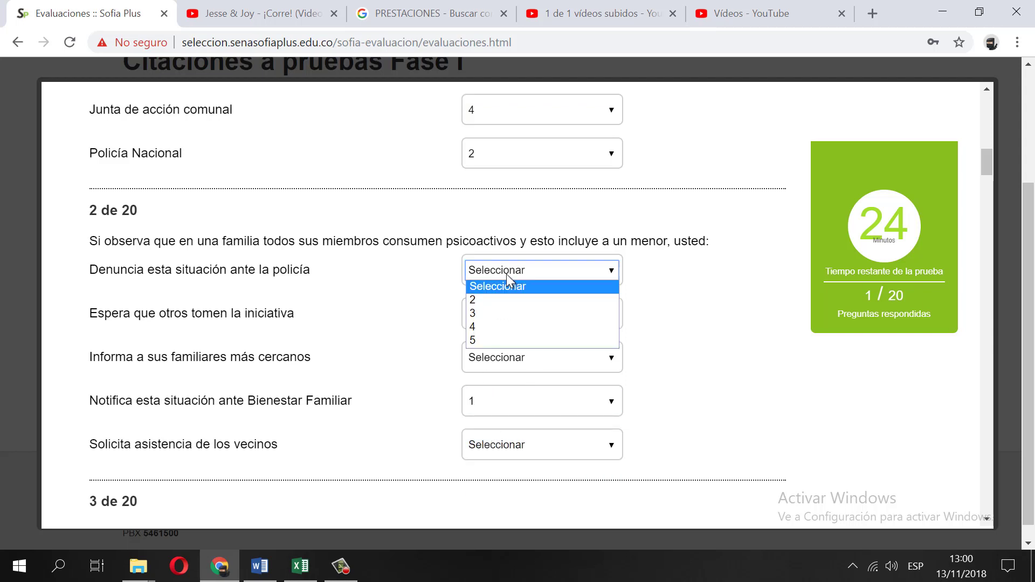
left_click(490, 298)
left_click(500, 316)
left_click(493, 331)
left_click(490, 348)
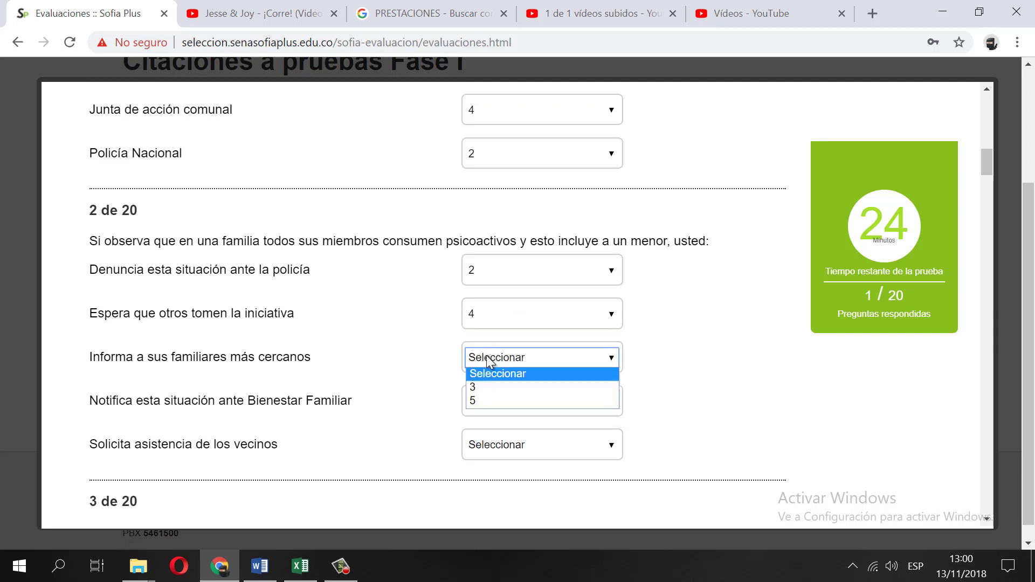
left_click(485, 387)
left_click(477, 445)
left_click(472, 475)
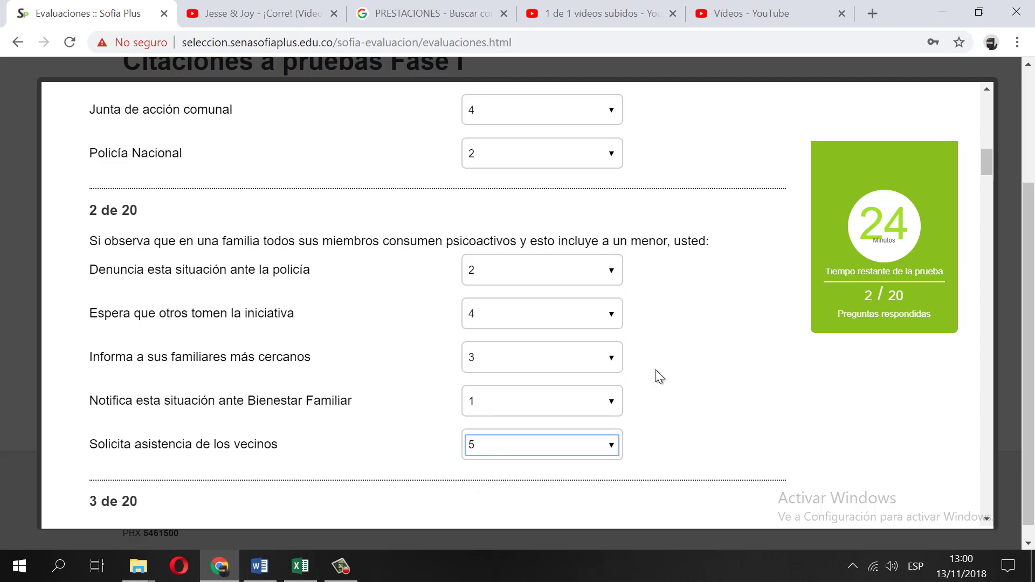
- In question 3, rank community goals and commitment 1, organizing a protest 2, tangible results 3, obtaining resources 4 and planning activities ahead 5
scroll(658, 364, "down", 6)
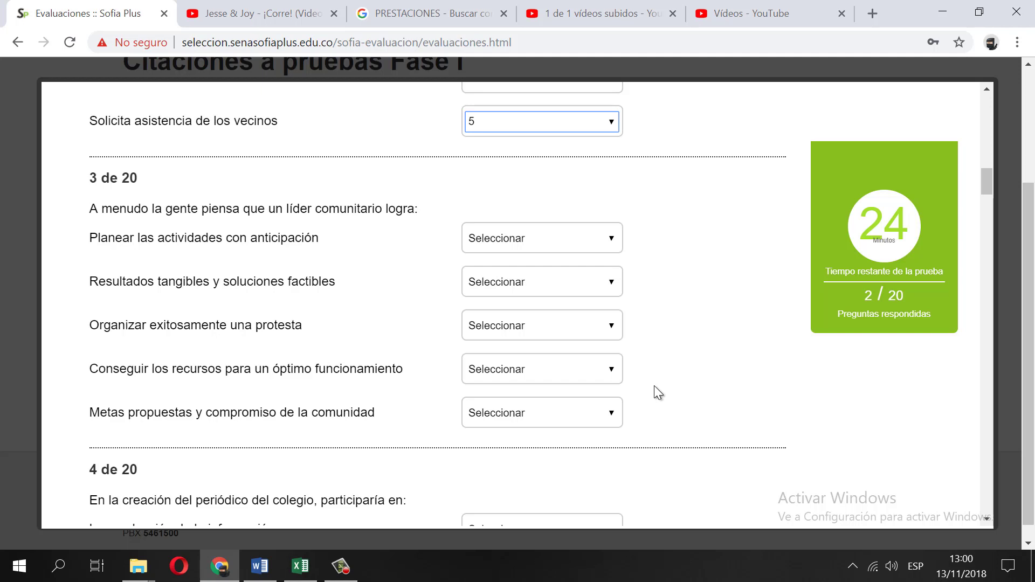
left_click(522, 415)
left_click(496, 445)
left_click(516, 286)
left_click(493, 339)
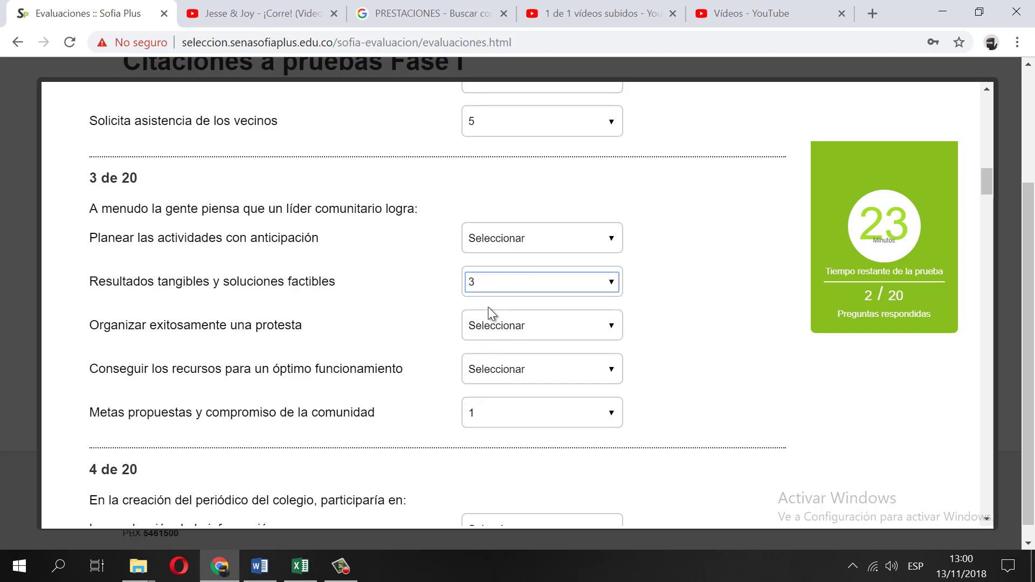
left_click(493, 318)
left_click(484, 356)
left_click(485, 369)
left_click(485, 399)
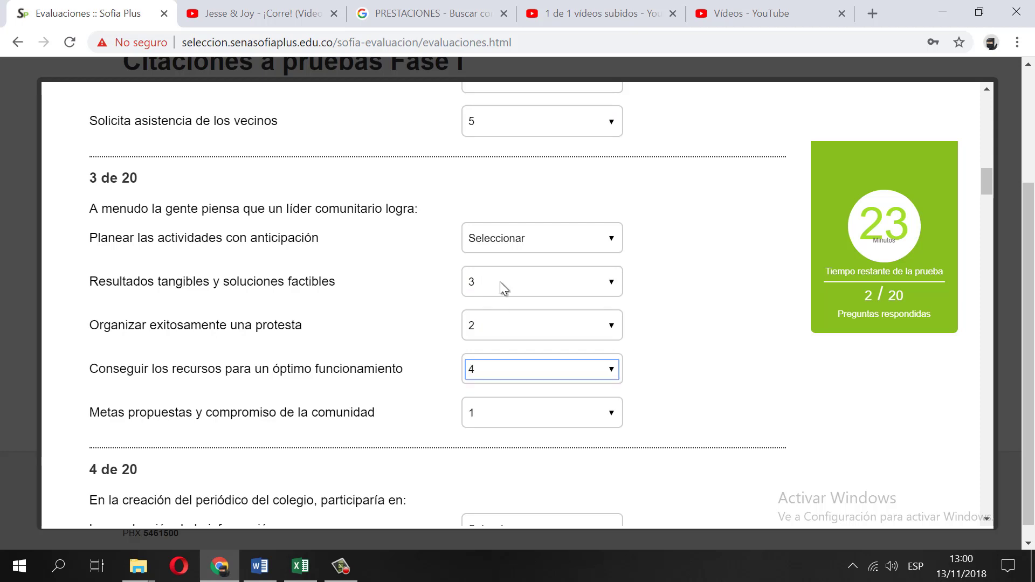
left_click(500, 239)
left_click(496, 264)
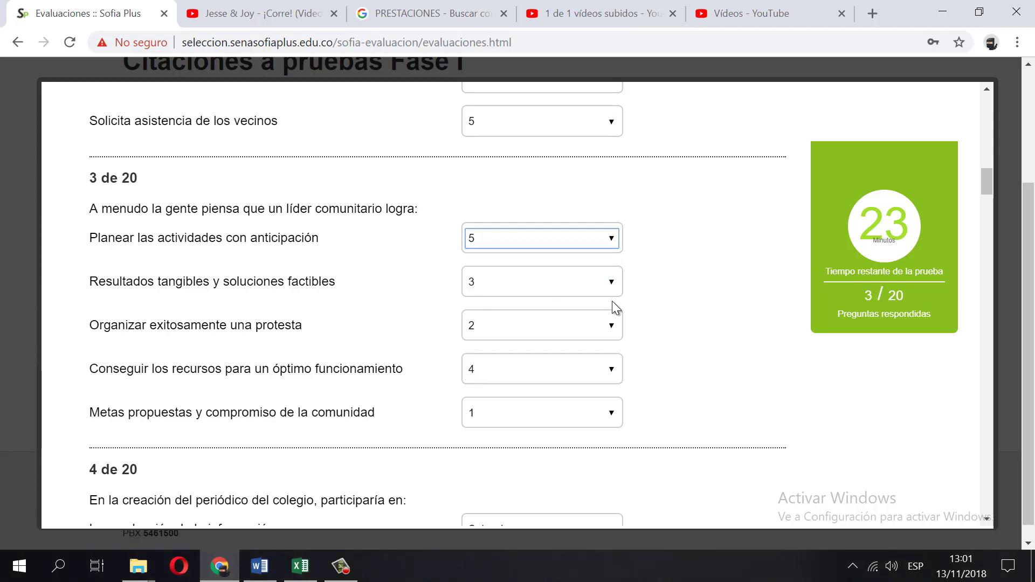
- In question 4, rank collecting information 1, launching the first edition 2, handling the printing press 3, distributing newspapers 4 and designing the newspaper 5
scroll(660, 306, "down", 5)
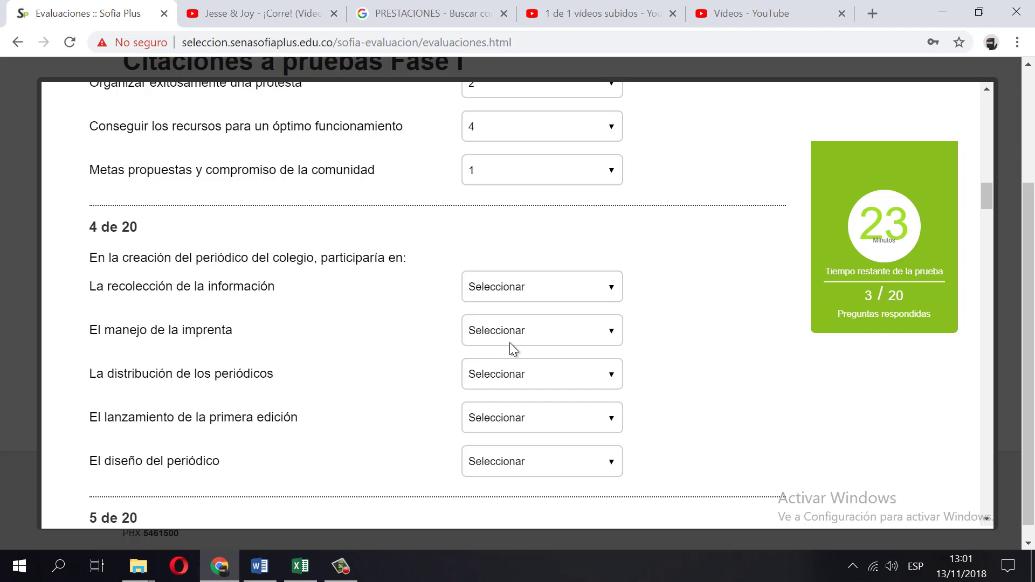
left_click(509, 289)
left_click(491, 306)
left_click(497, 286)
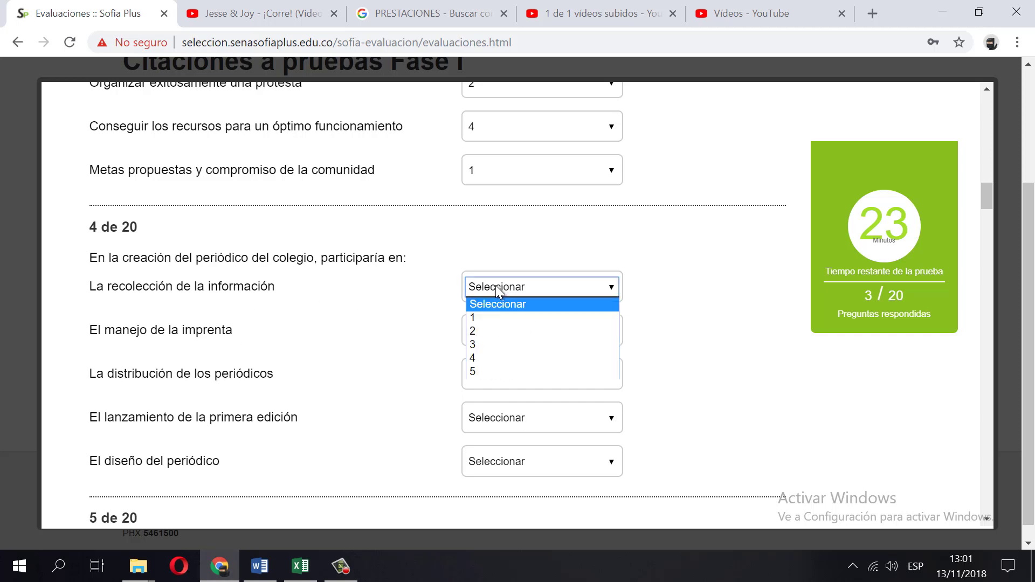
left_click(480, 317)
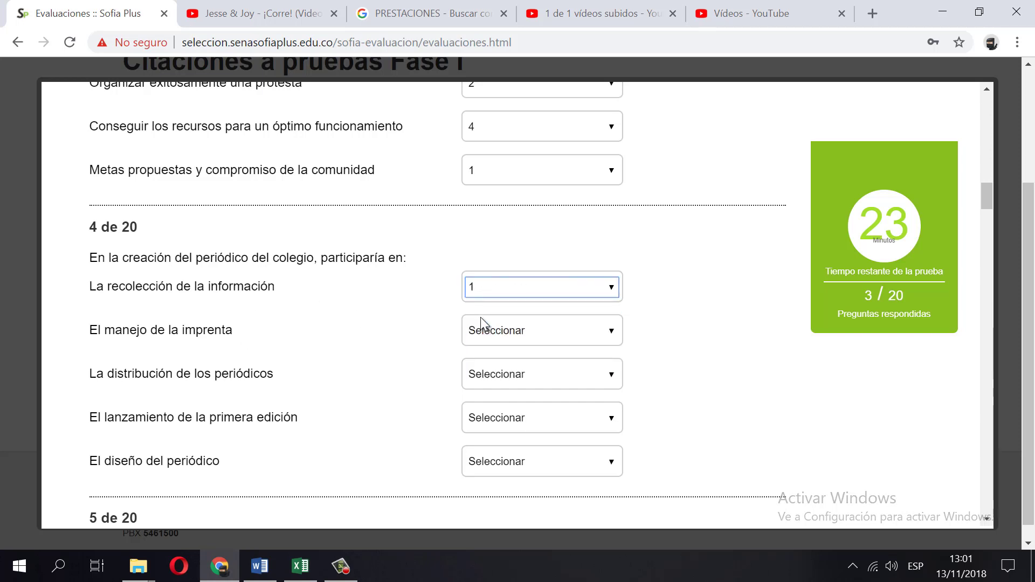
left_click(509, 332)
left_click(483, 376)
left_click(486, 379)
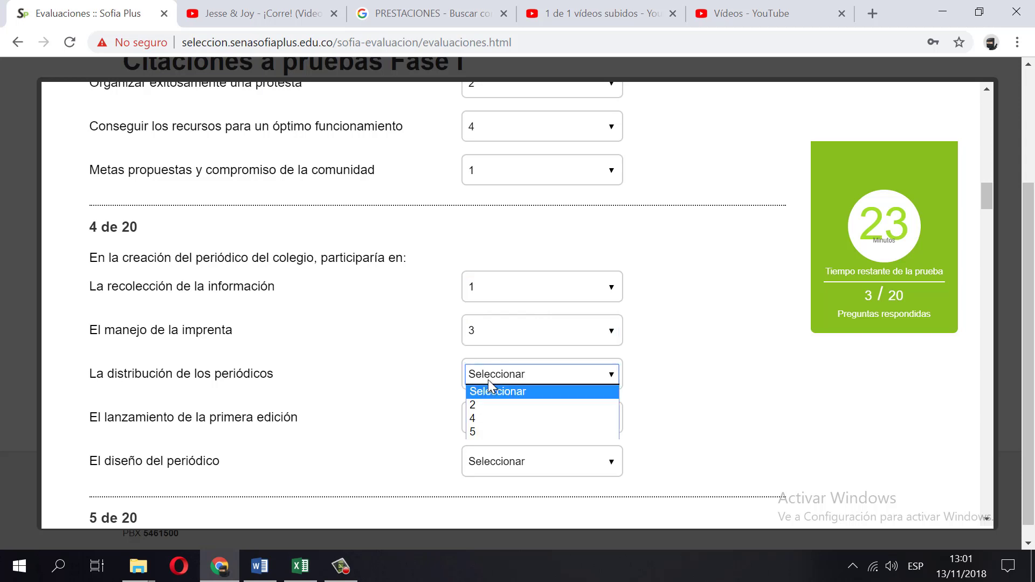
left_click(480, 418)
left_click(489, 429)
left_click(486, 446)
left_click(486, 463)
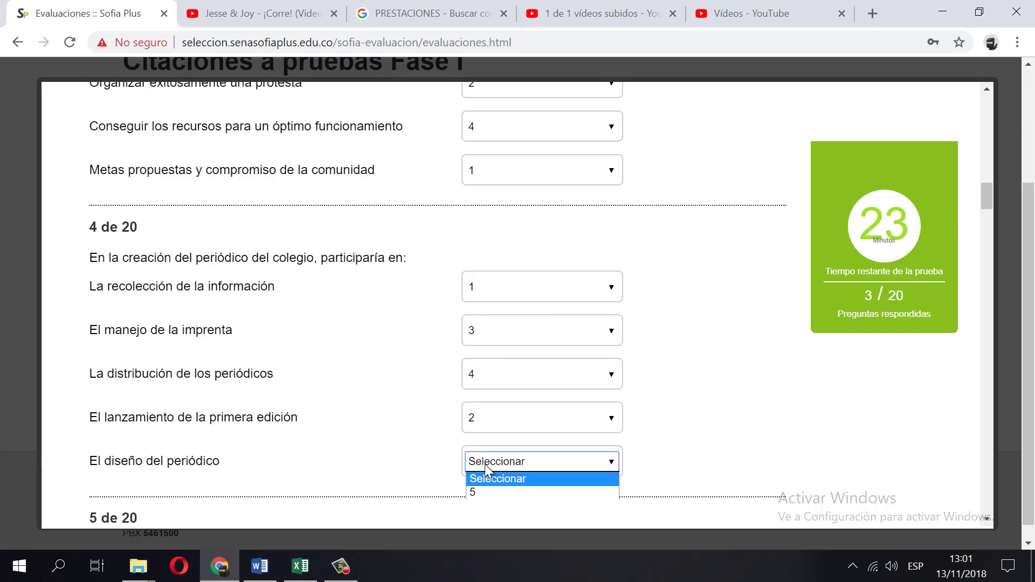
left_click(481, 491)
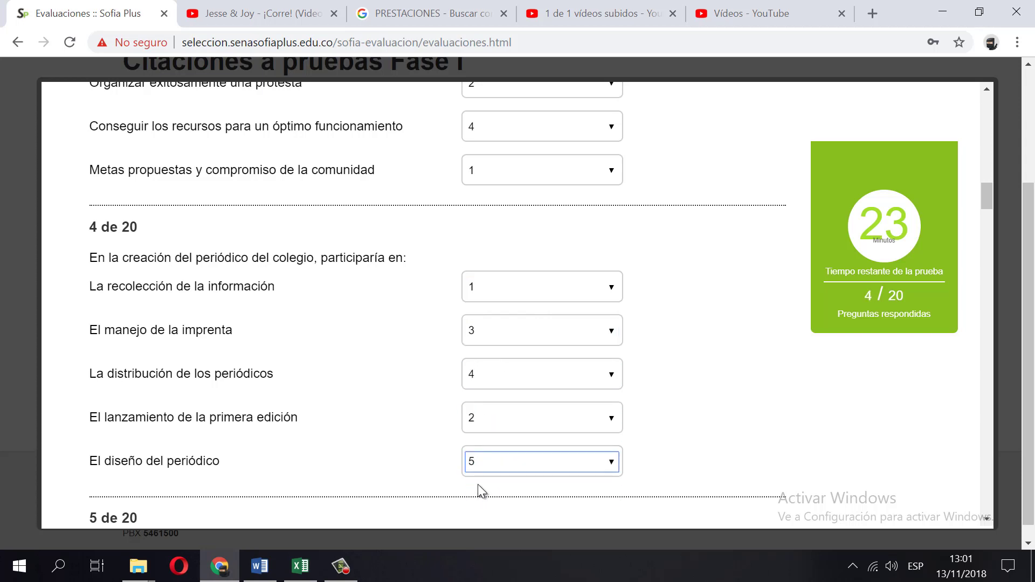
- In question 5, rank growing agricultural products 1, keeping farm records 2, marketing products 3, buying supplies and keeping inventories 4 and storing products 5
scroll(585, 348, "down", 3)
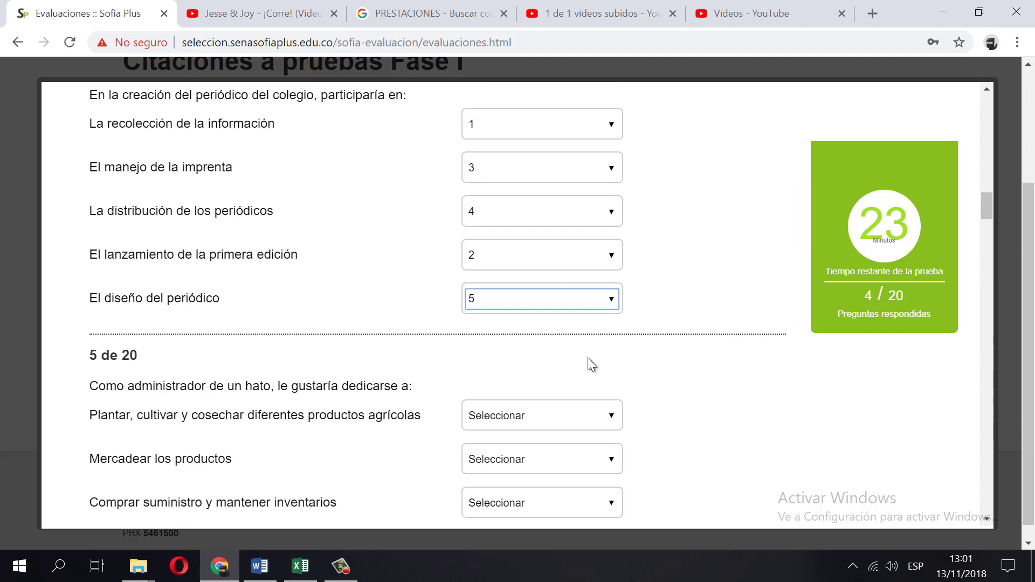
scroll(588, 357, "down", 3)
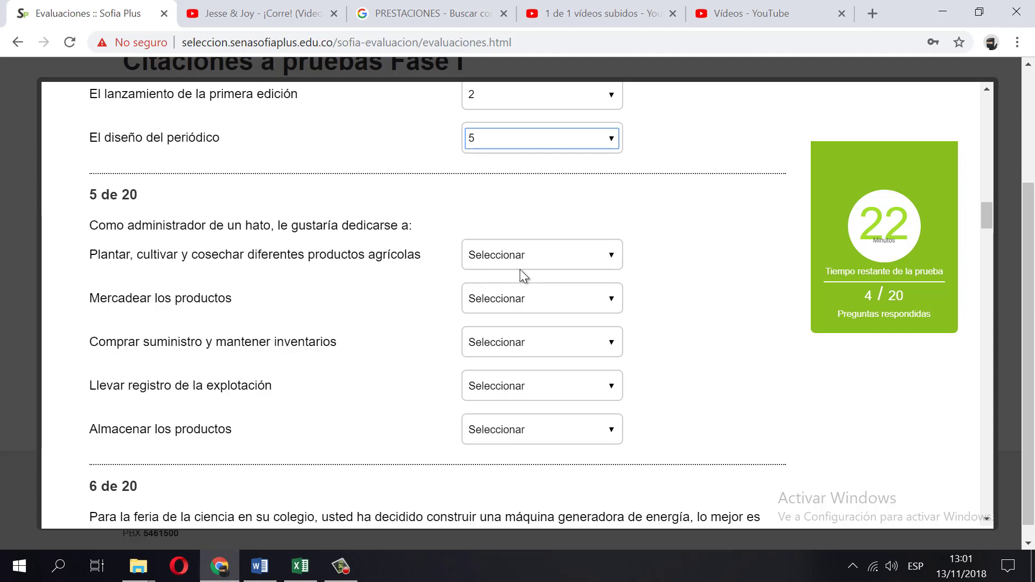
scroll(496, 280, "up", 1)
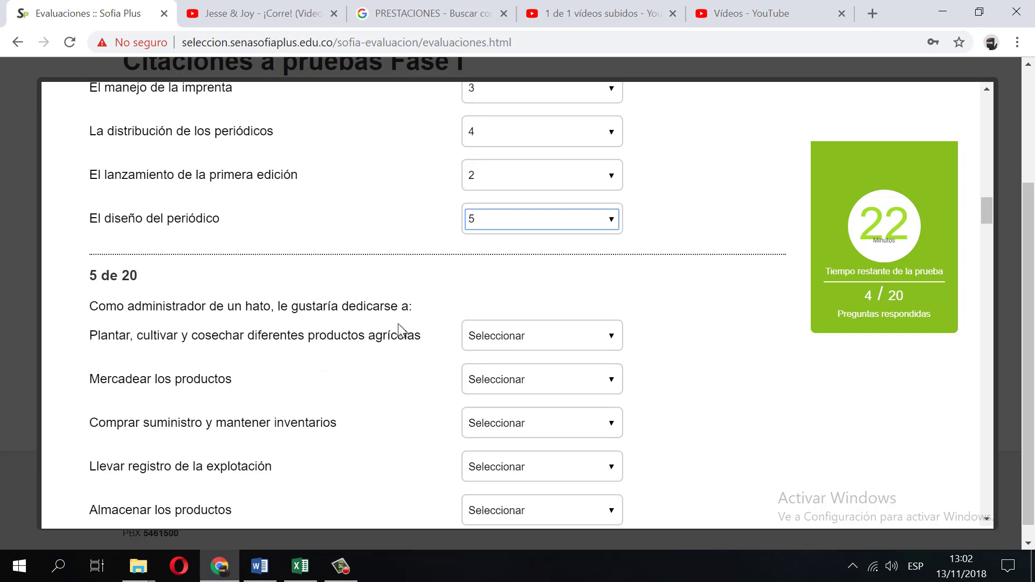
scroll(415, 327, "down", 2)
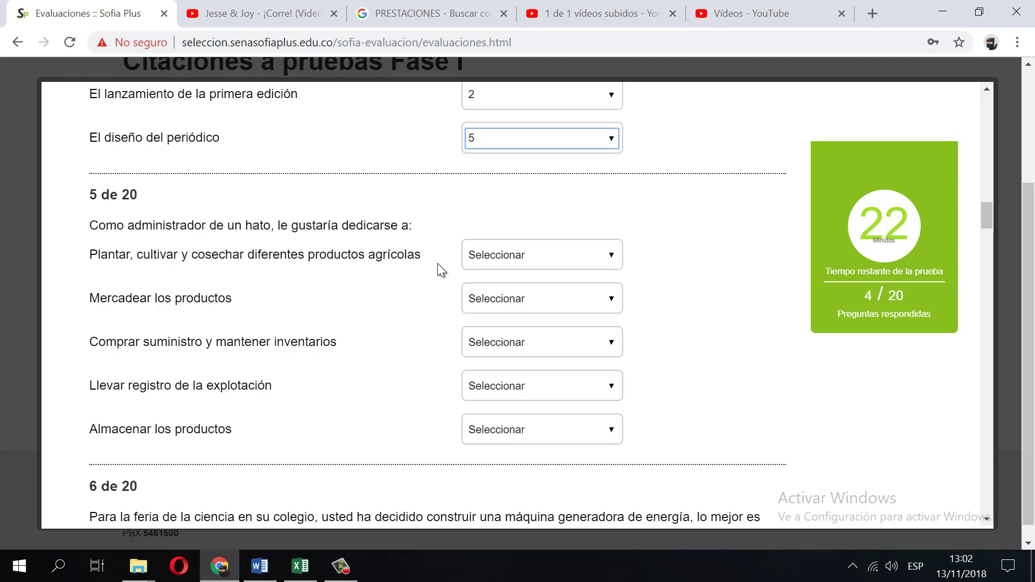
left_click(499, 252)
left_click(483, 281)
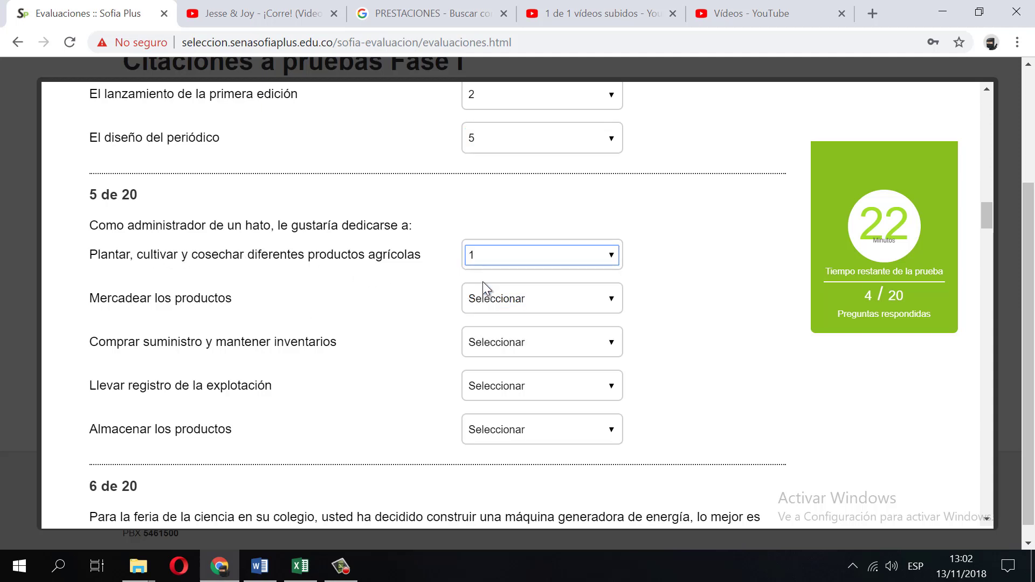
left_click(497, 311)
left_click(481, 349)
left_click(483, 345)
left_click(479, 390)
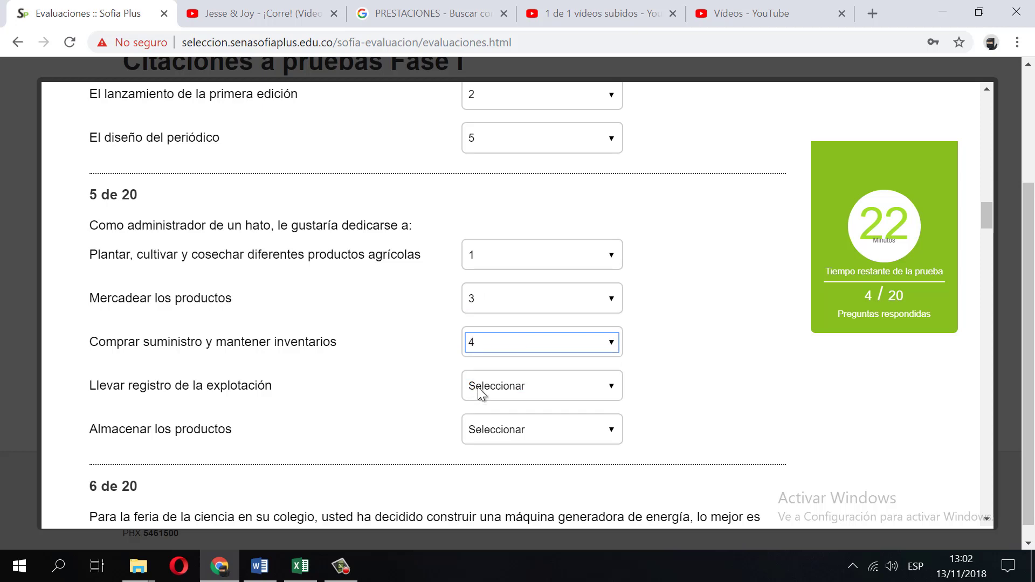
left_click(482, 391)
left_click(480, 416)
left_click(487, 433)
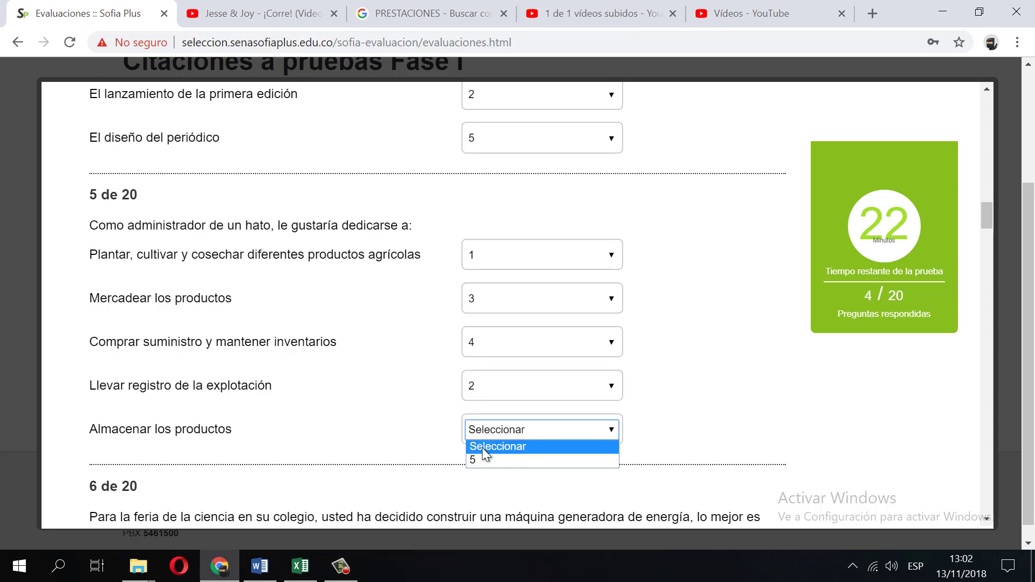
left_click(475, 459)
- In question 6, rank investigating the proposal's origin 1, specifying system design 2, selecting machine components 3, number of people 4 and cost versus time 5
scroll(648, 287, "down", 6)
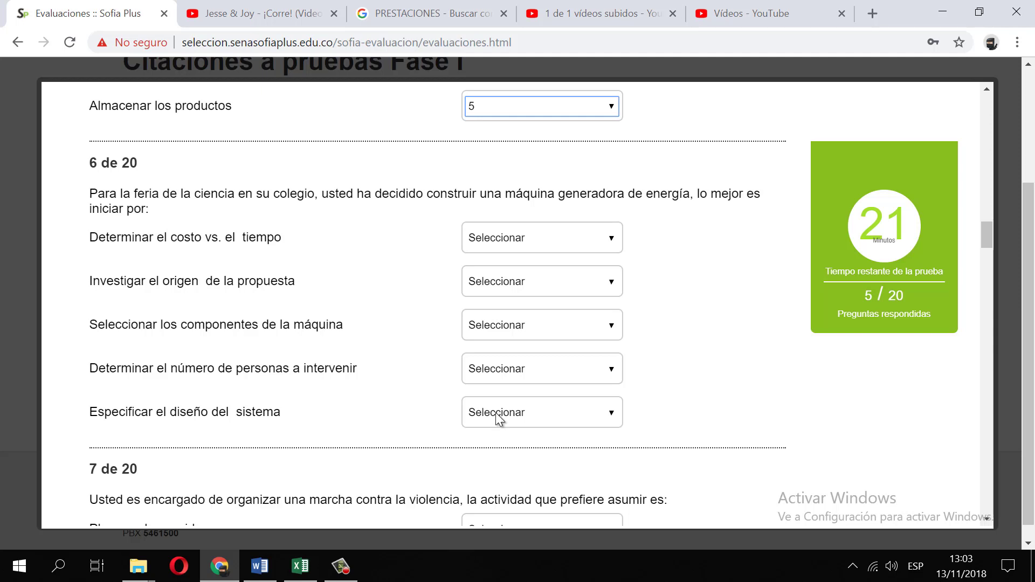
left_click(479, 281)
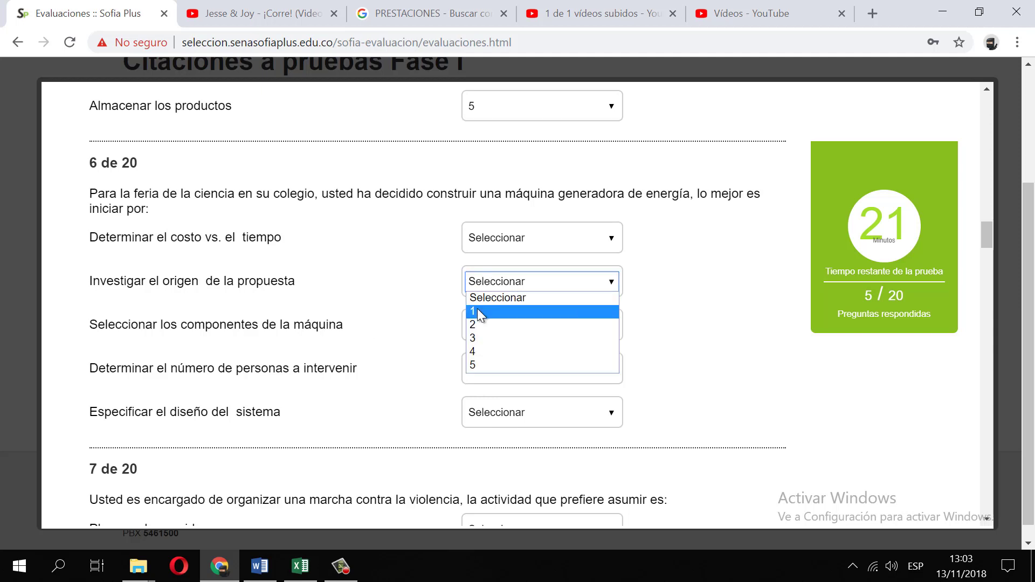
left_click(485, 310)
left_click(508, 415)
left_click(475, 443)
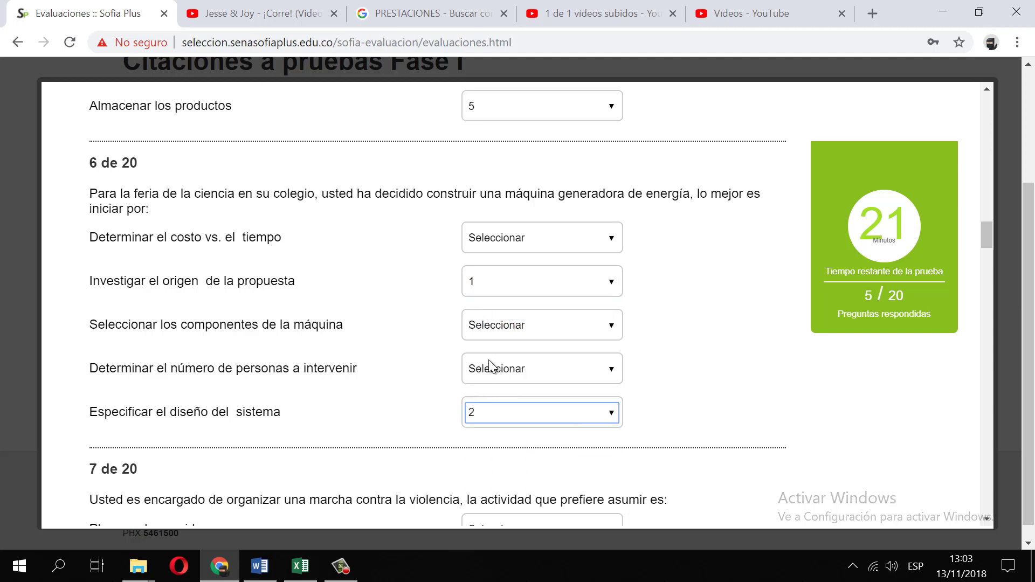
left_click(490, 367)
left_click(484, 412)
left_click(492, 326)
left_click(488, 354)
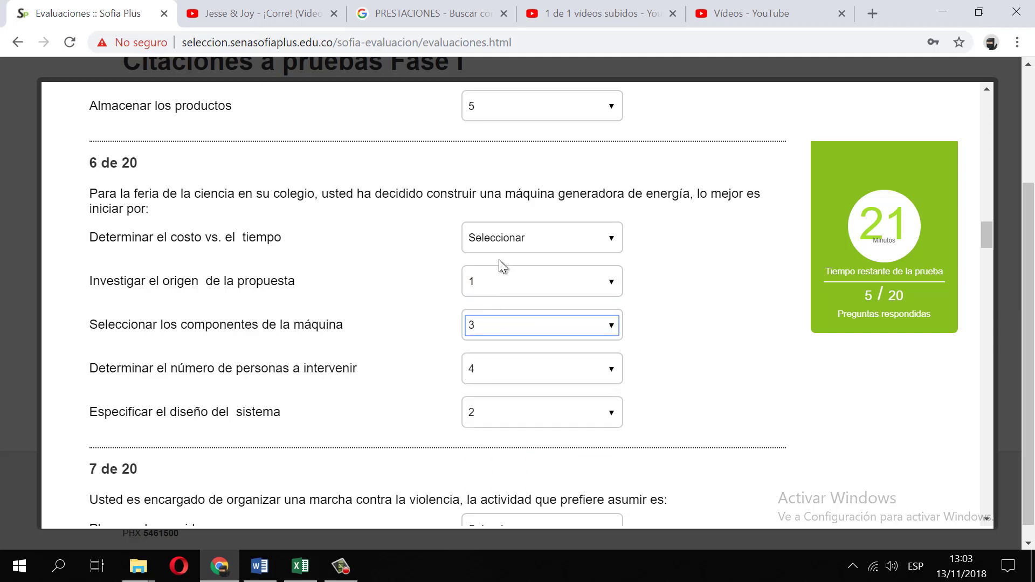
left_click(496, 242)
left_click(492, 267)
- In question 7, rank planning the route 1, convening through Facebook 2, creating advertisements 3, controlling attendance and tasks 4 and quoting shirts and caps 5
scroll(649, 292, "down", 5)
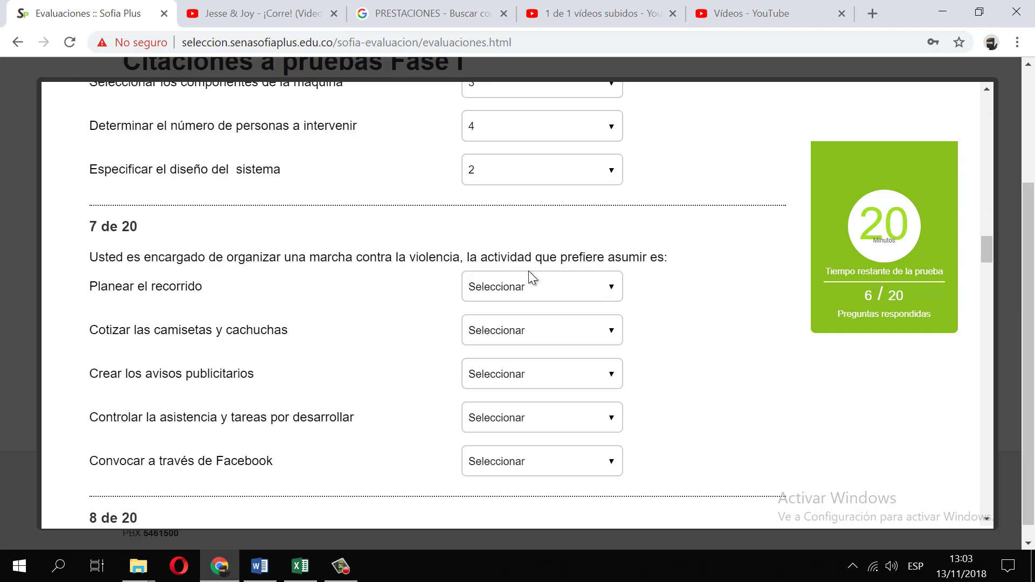
left_click(517, 290)
left_click(492, 318)
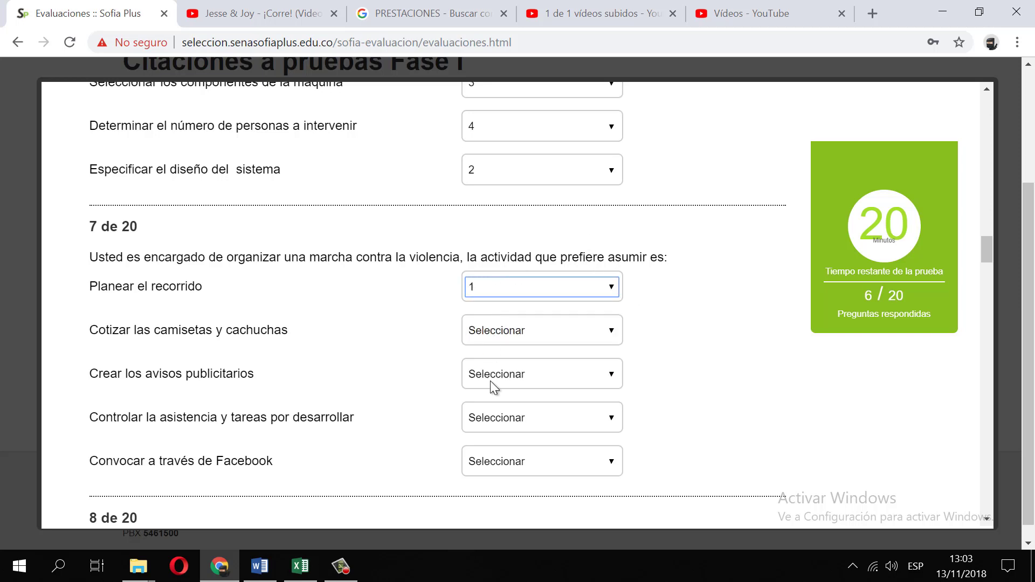
left_click(480, 465)
left_click(480, 505)
left_click(499, 418)
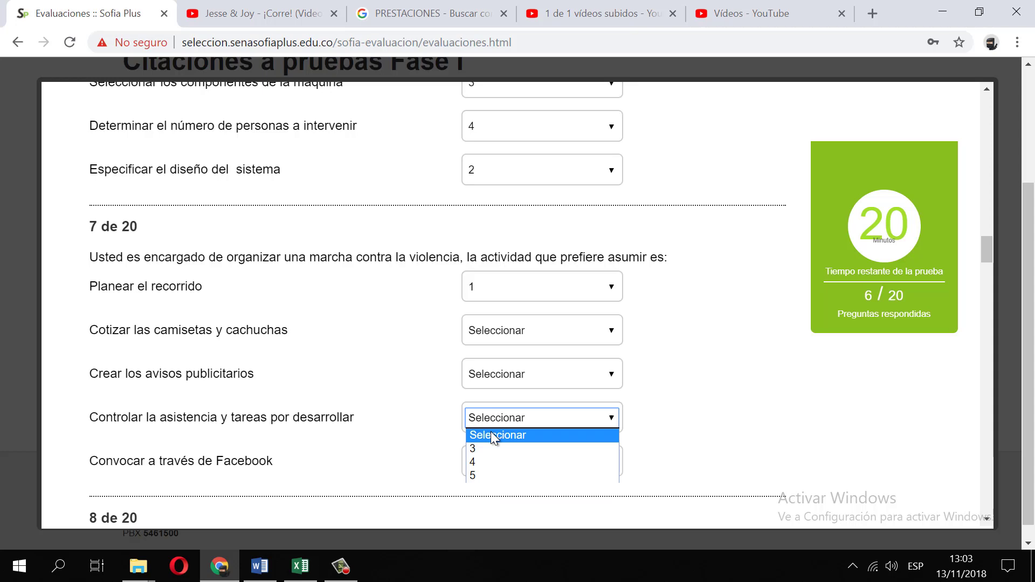
left_click(481, 461)
left_click(499, 375)
left_click(482, 406)
left_click(497, 330)
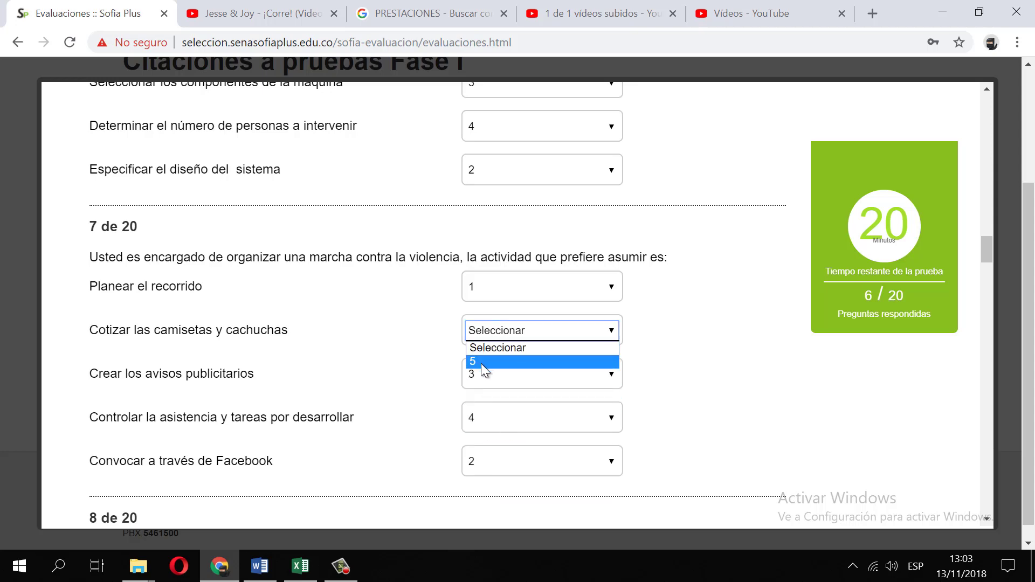
left_click(481, 363)
- In question 8, rank city hall resources 1, public institution equipment donation 2, donations through the media 3, charity events 4 and monthly community fee 5
scroll(708, 347, "down", 6)
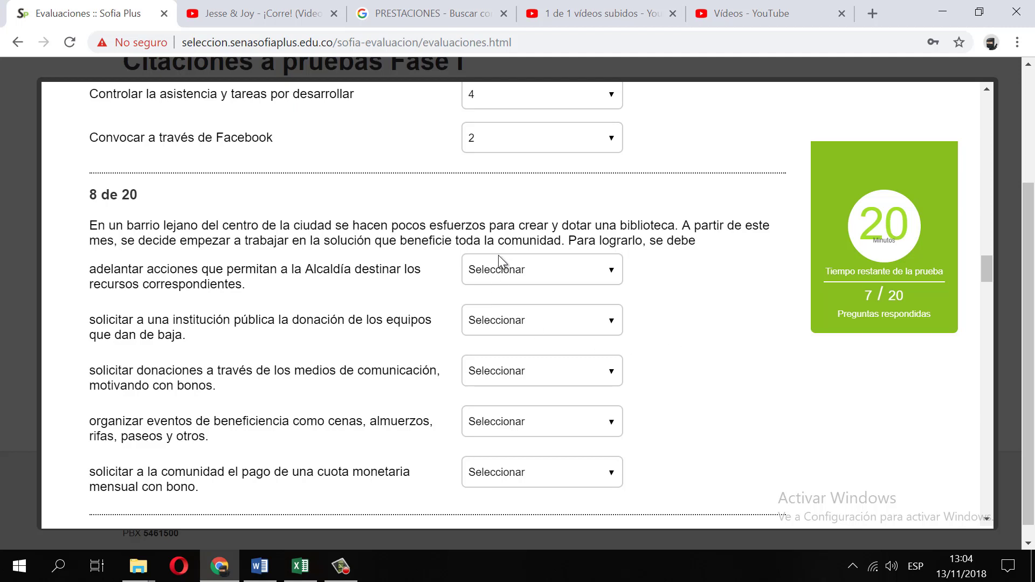
left_click(498, 269)
left_click(485, 301)
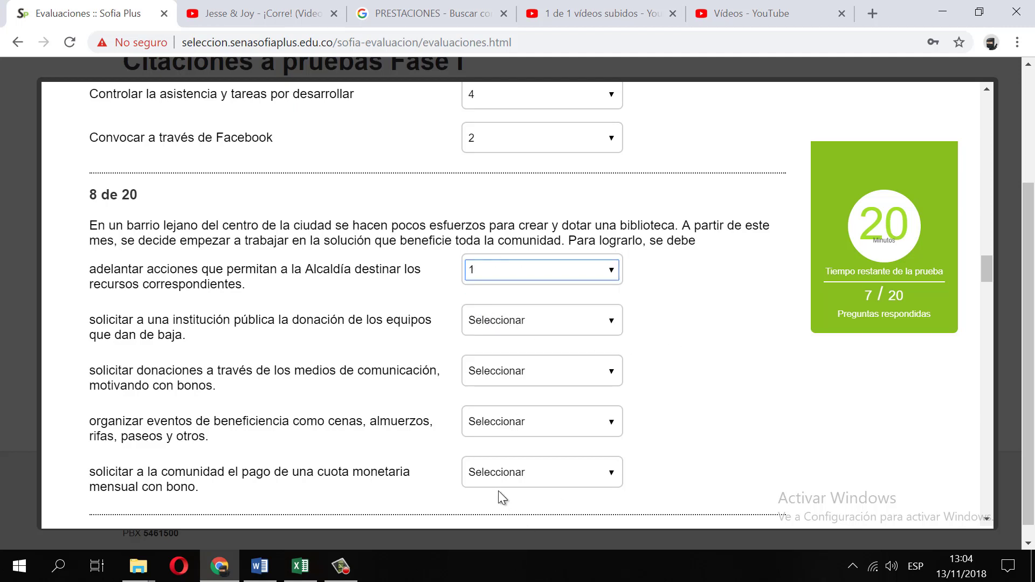
left_click(495, 477)
left_click(483, 452)
left_click(485, 376)
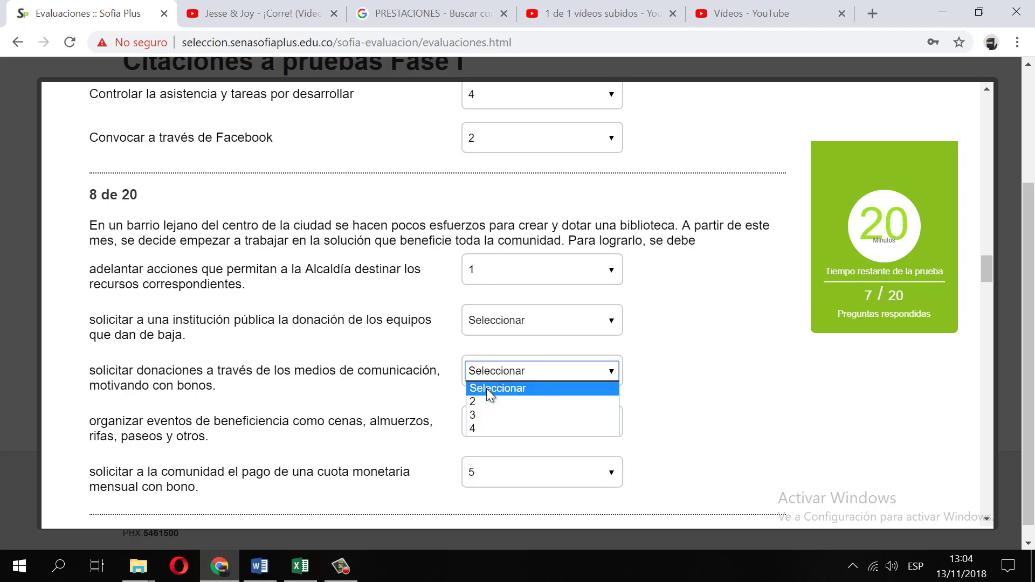
left_click(477, 412)
left_click(488, 322)
left_click(478, 349)
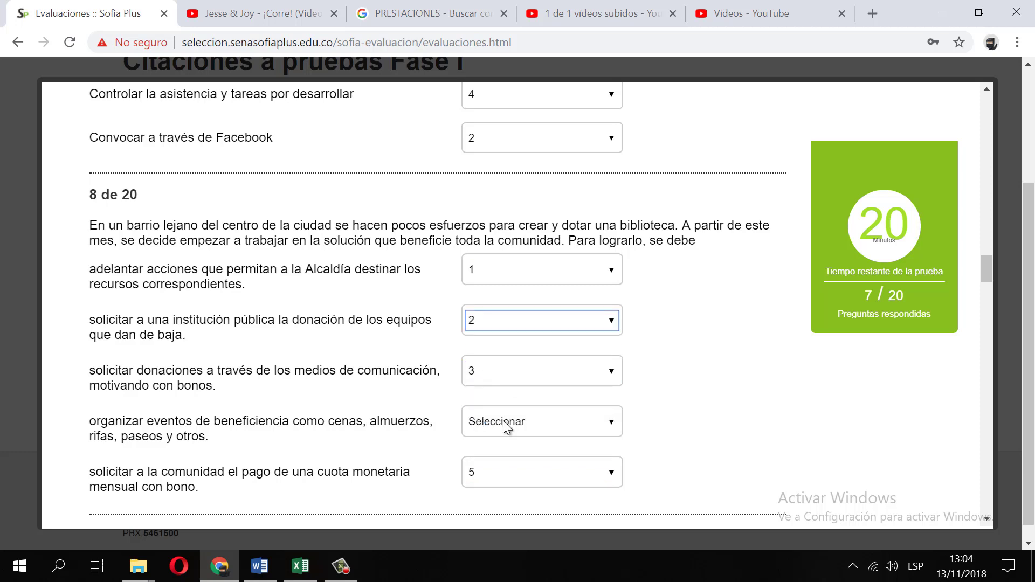
left_click(503, 421)
left_click(484, 451)
- For question 9, search Google in a new browser tab for "pescado huevo y pollo" and look over the web results
scroll(645, 383, "down", 6)
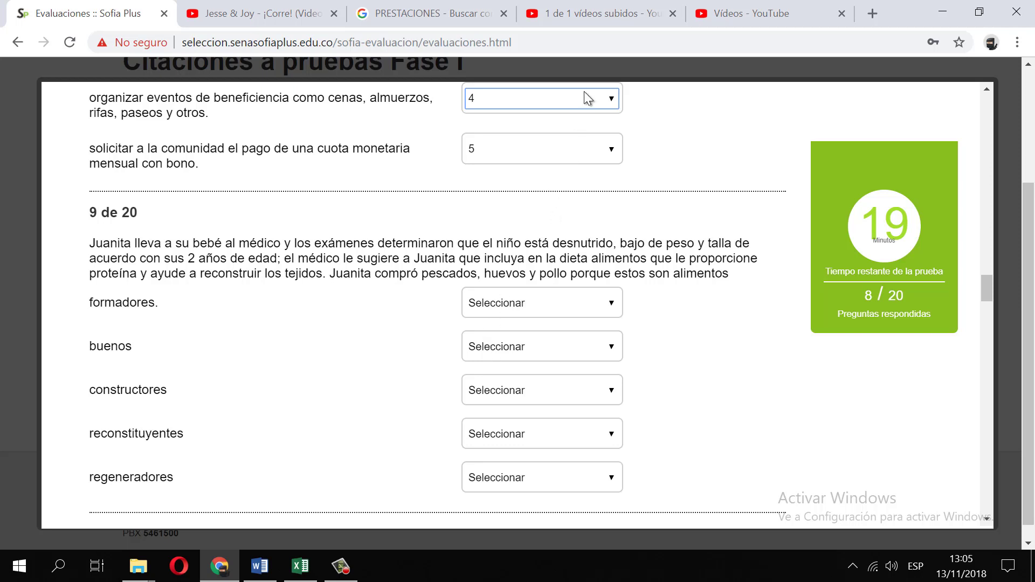
left_click(873, 13)
left_click(381, 328)
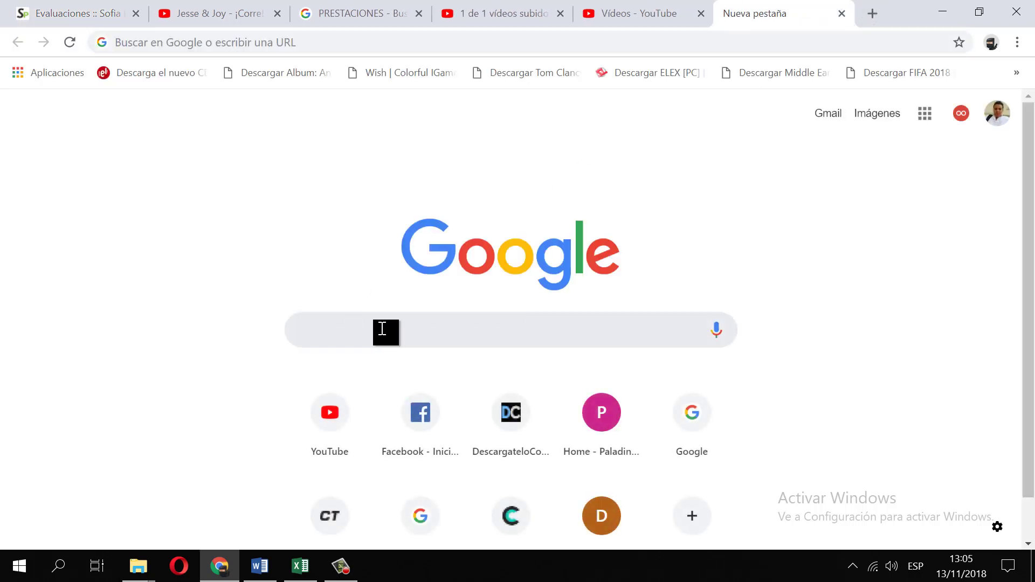
type("pescado huevo ")
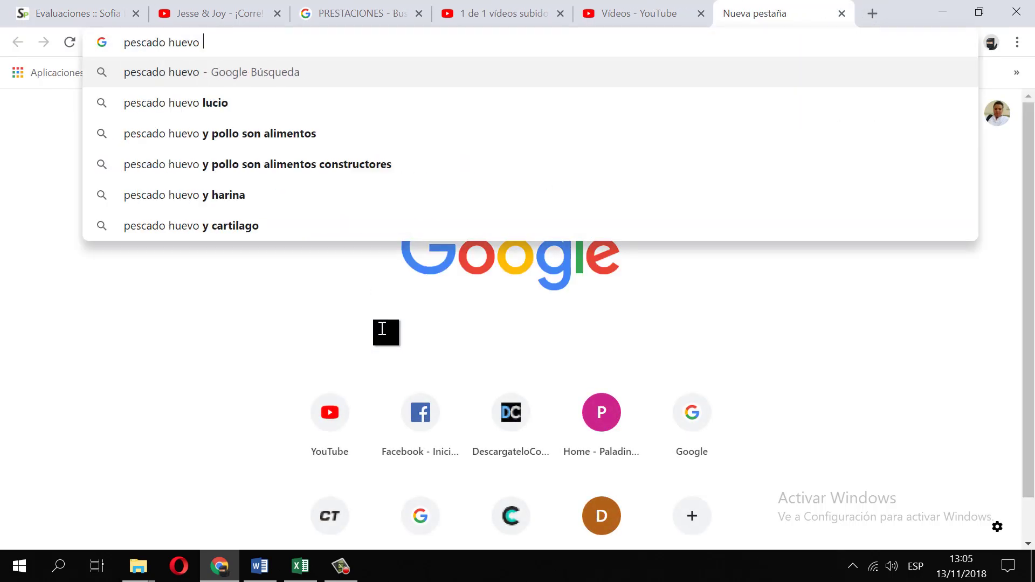
type("y pollo")
key("Return")
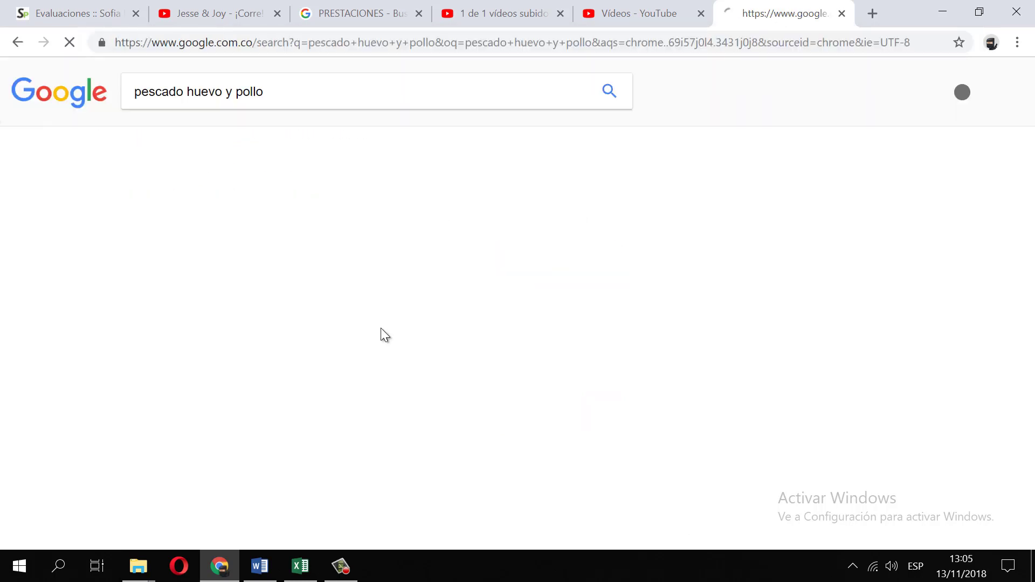
left_click(273, 99)
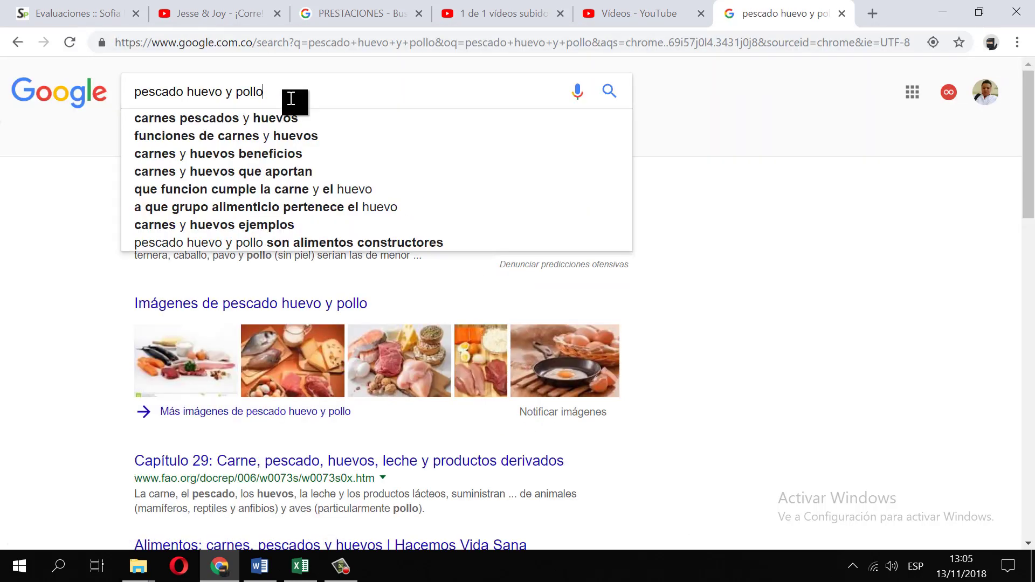
left_click(3, 242)
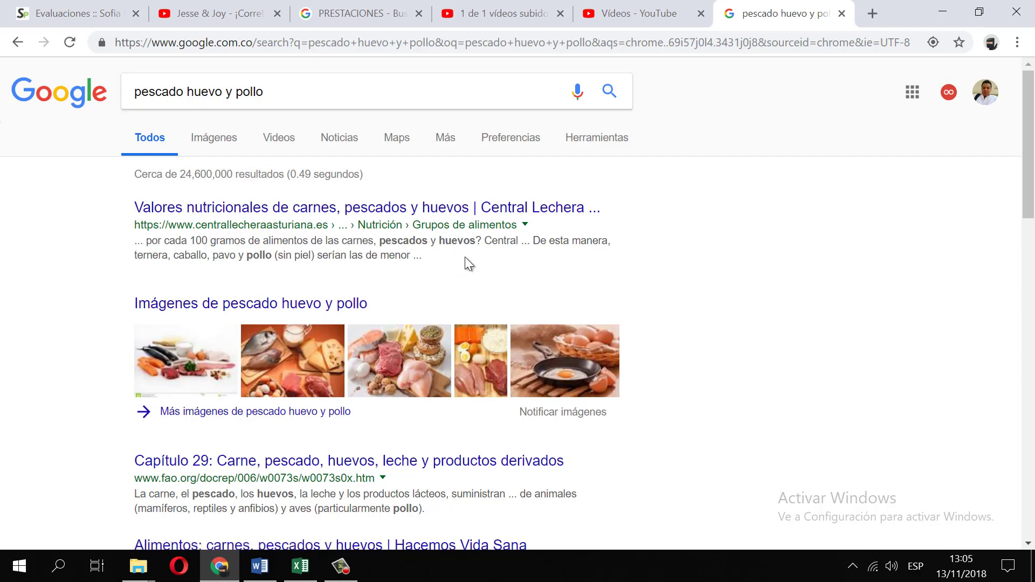
scroll(575, 252, "down", 1)
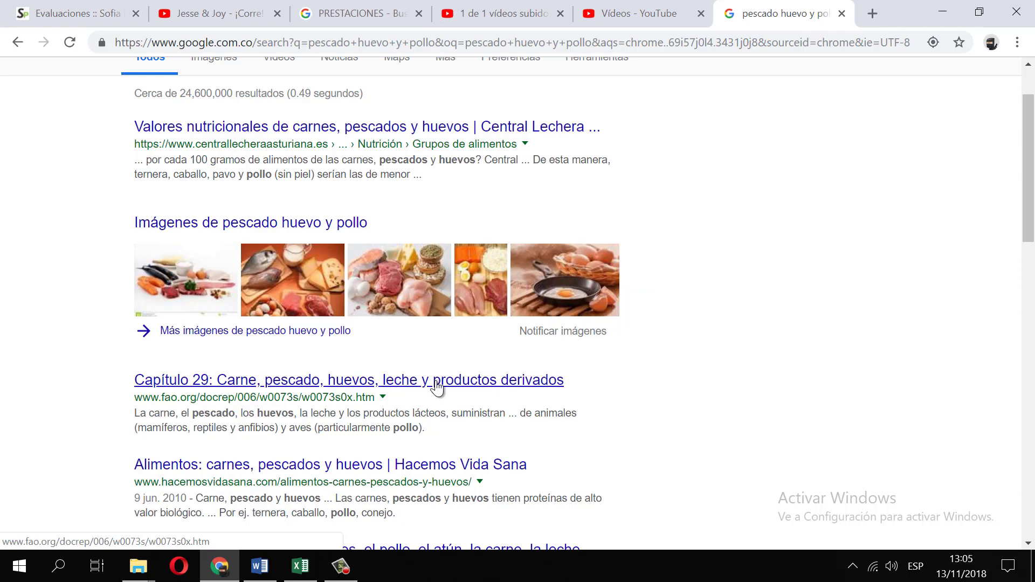
scroll(386, 363, "up", 1)
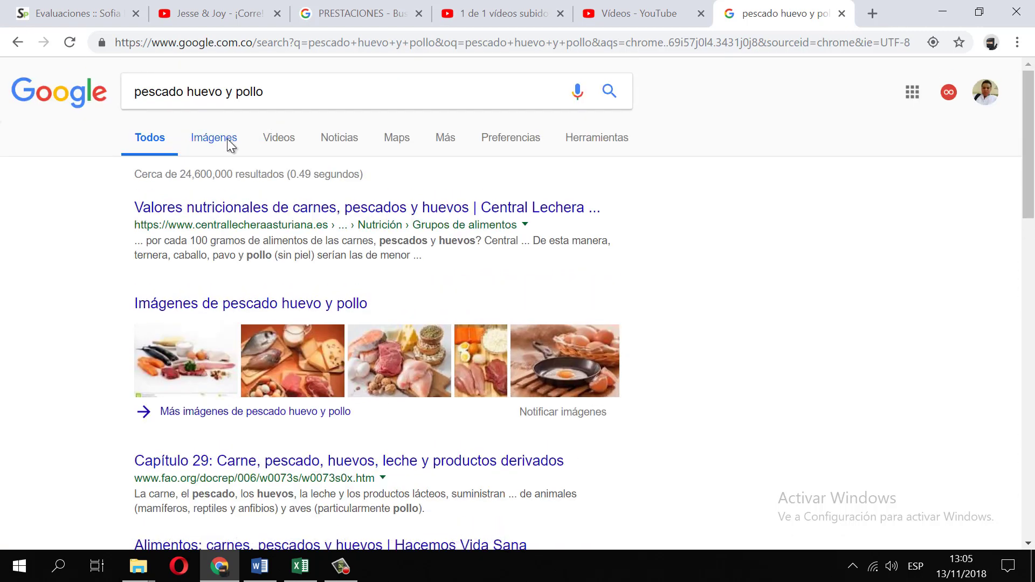
- Browse the image results for "pescado huevo y pollo" and return to the web results
left_click(211, 138)
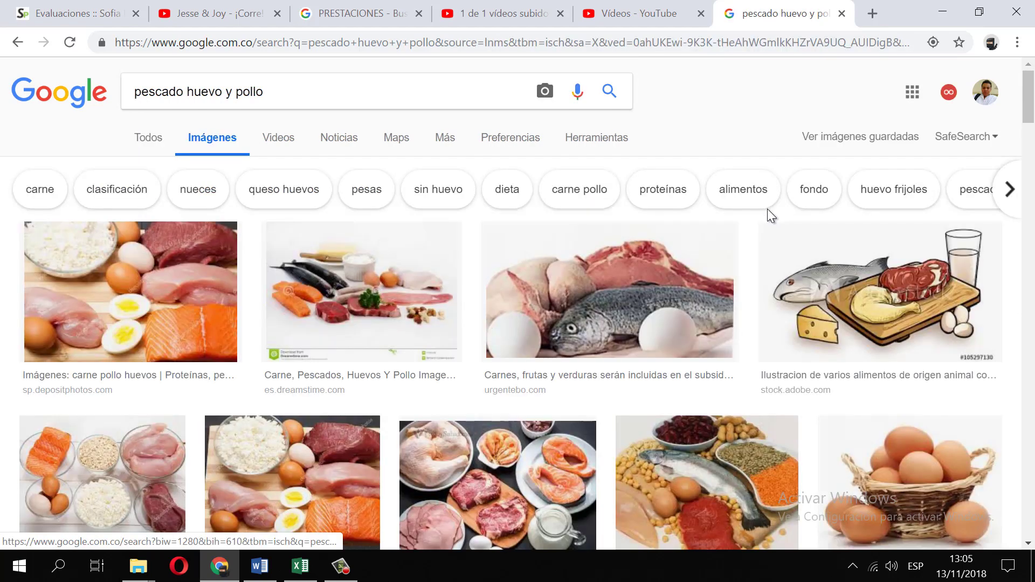
scroll(768, 212, "down", 5)
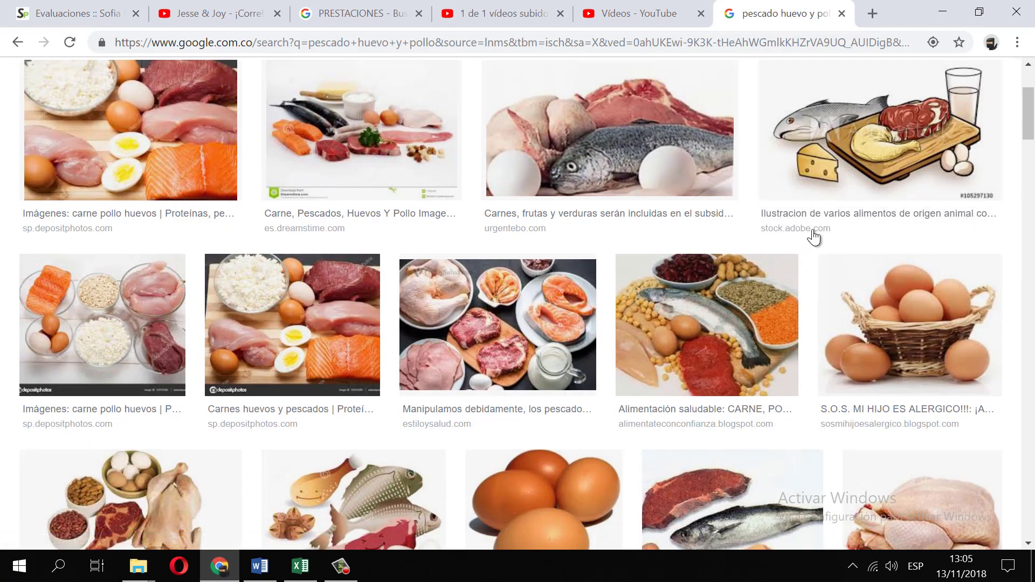
scroll(945, 206, "down", 12)
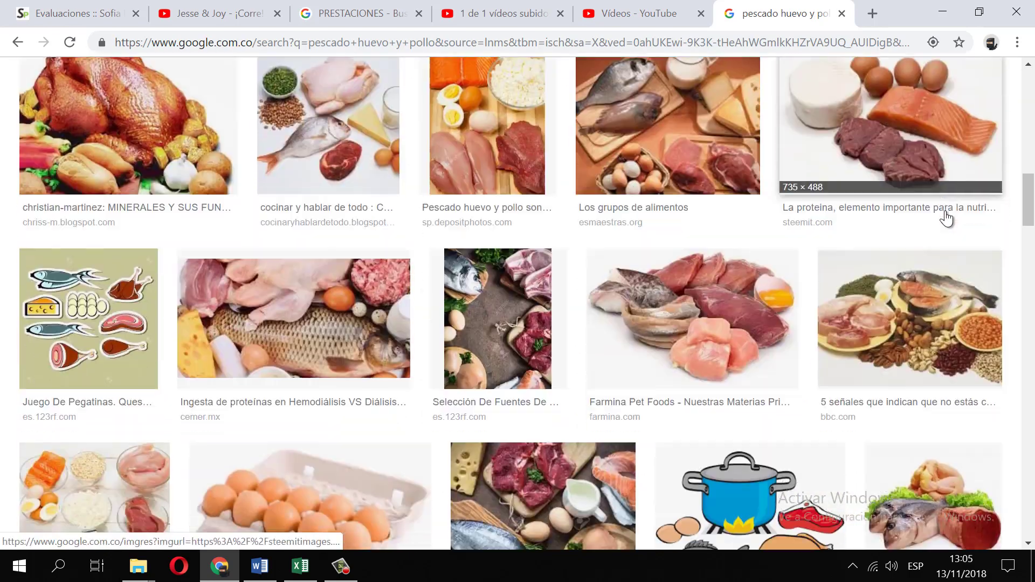
left_click(19, 43)
left_click(19, 43)
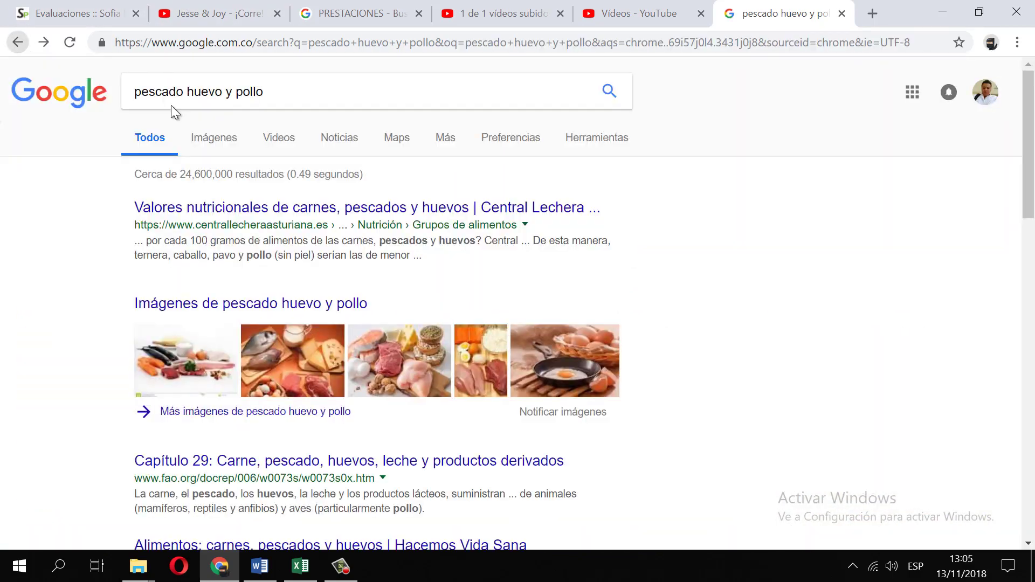
- Extend the Google search to "pescado huevo y pollo son alimentos" and run it
left_click(306, 97)
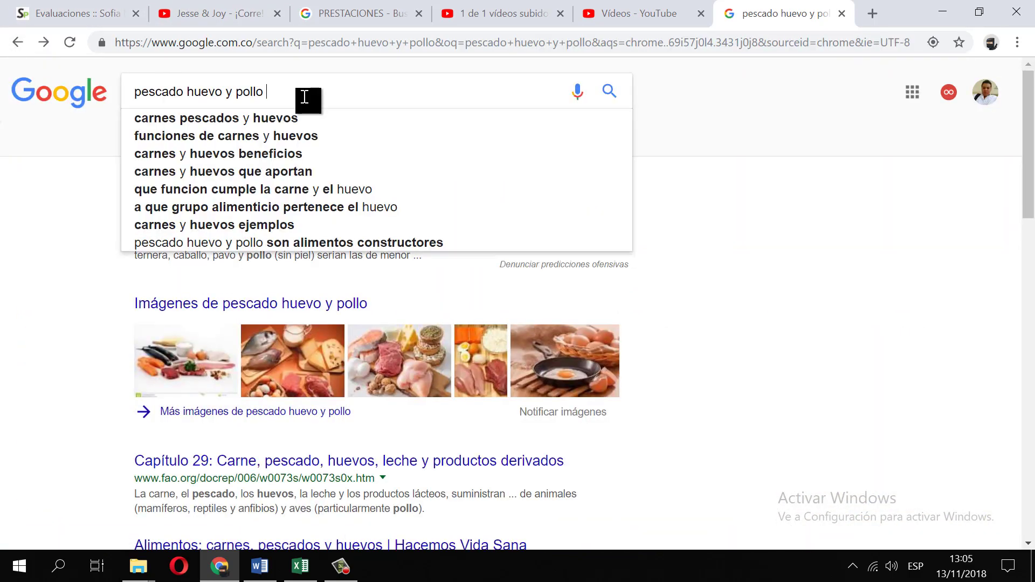
type("son a")
type("limentos")
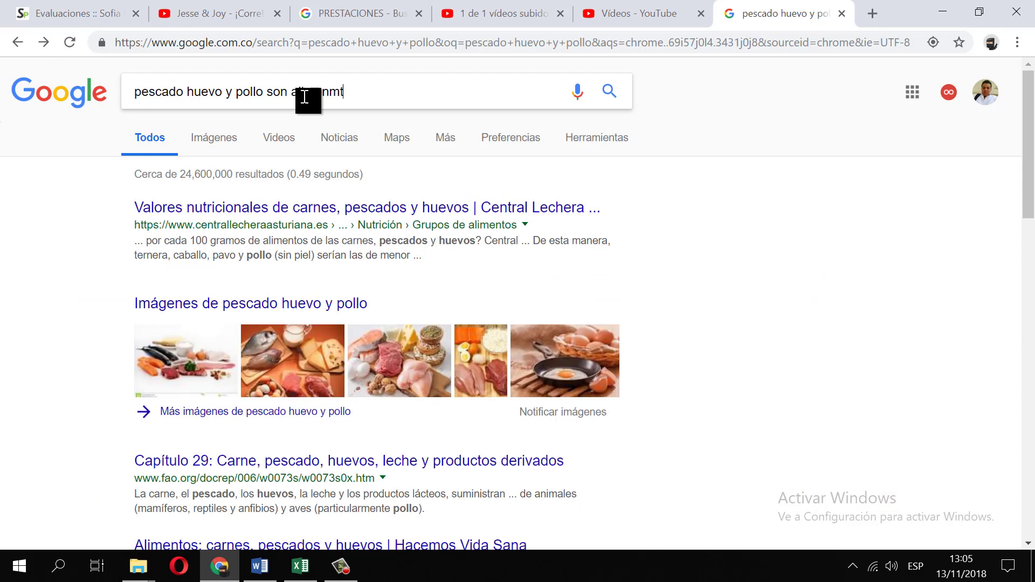
key("BackSpace")
key("BackSpace")
key("BackSpace")
key("BackSpace")
type("ntos")
key("Return")
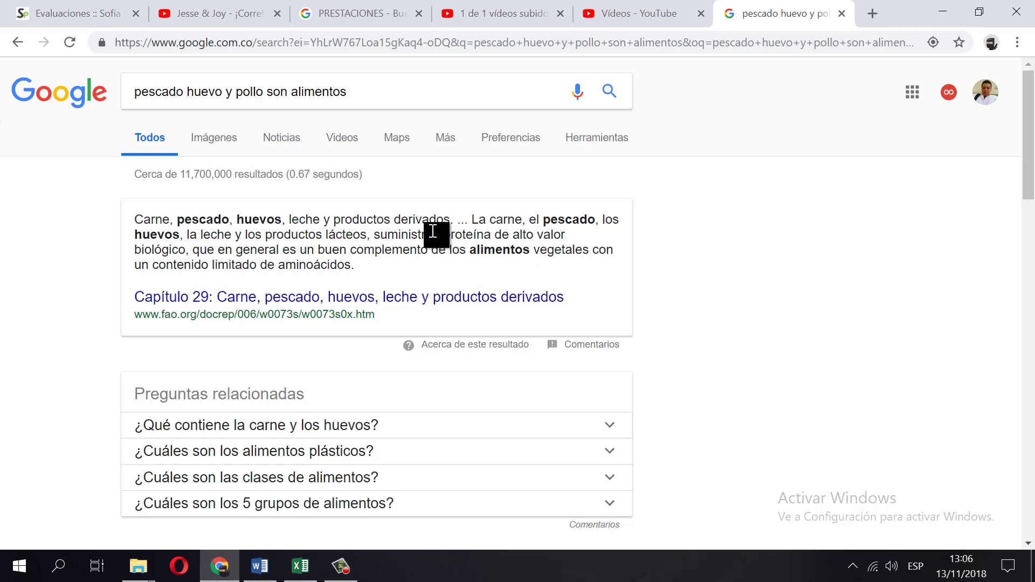
- Reread question 9's wording and options in the test, and replace the Google query with a new one starting with "ali"
left_click(90, 12)
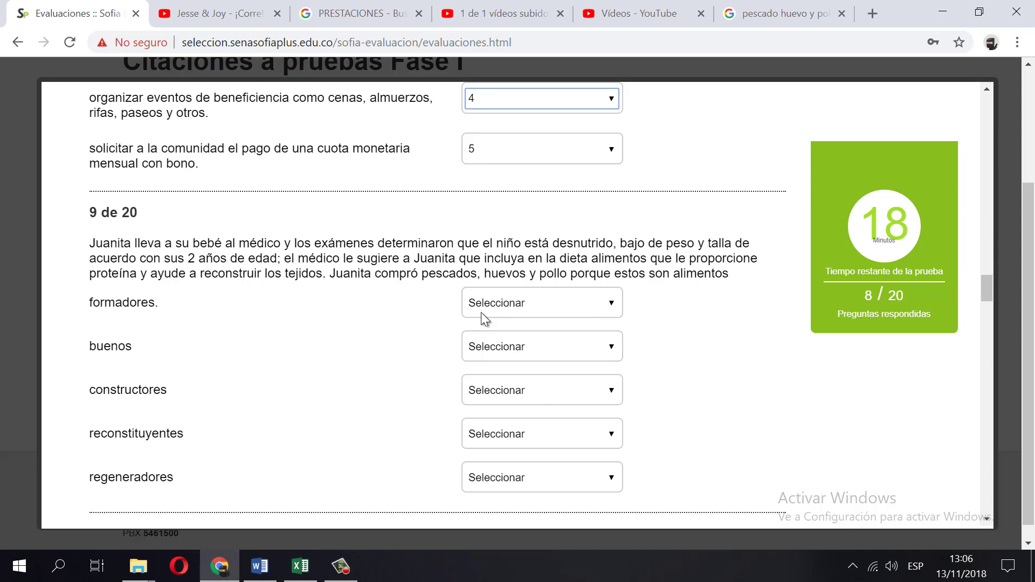
left_click(779, 12)
triple_click(363, 97)
type("ali")
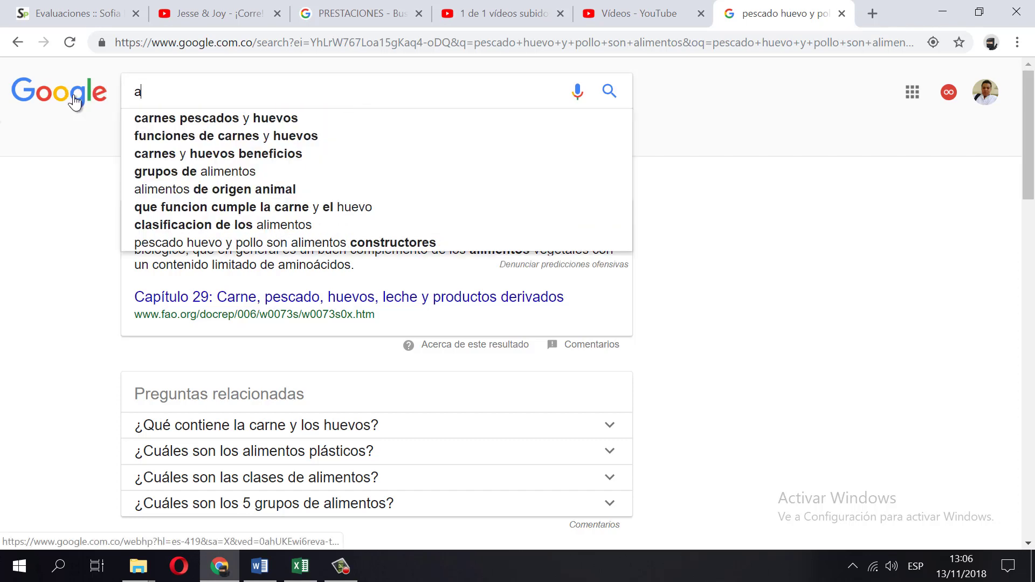